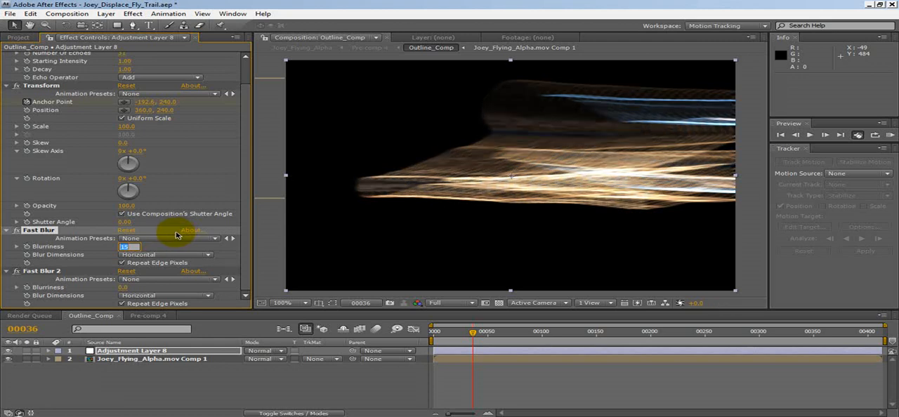
Step: Set the second Fast Blur's blur dimensions to Vertical and its blurriness to 4
{"action": "left_click", "coordinate": [122, 288]}
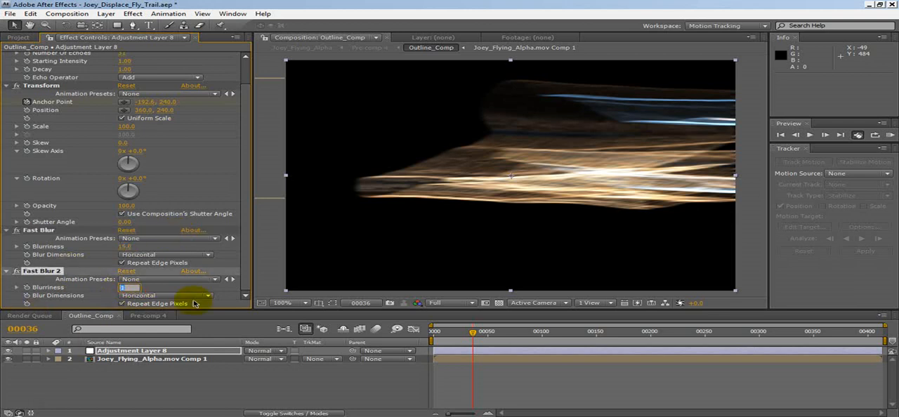
{"action": "left_click", "coordinate": [169, 295]}
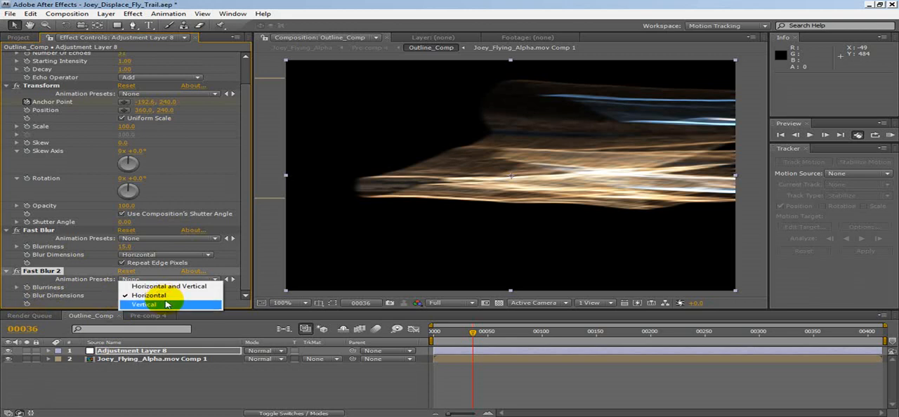
{"action": "left_click", "coordinate": [166, 306]}
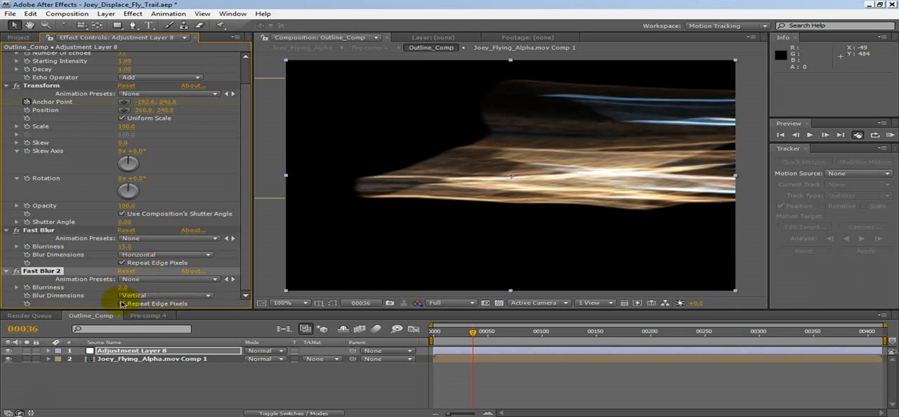
{"action": "key", "text": "Up"}
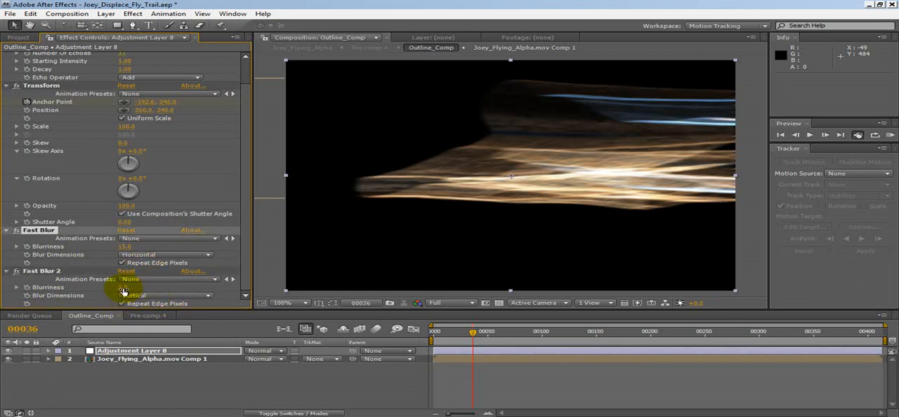
{"action": "type", "text": "7"}
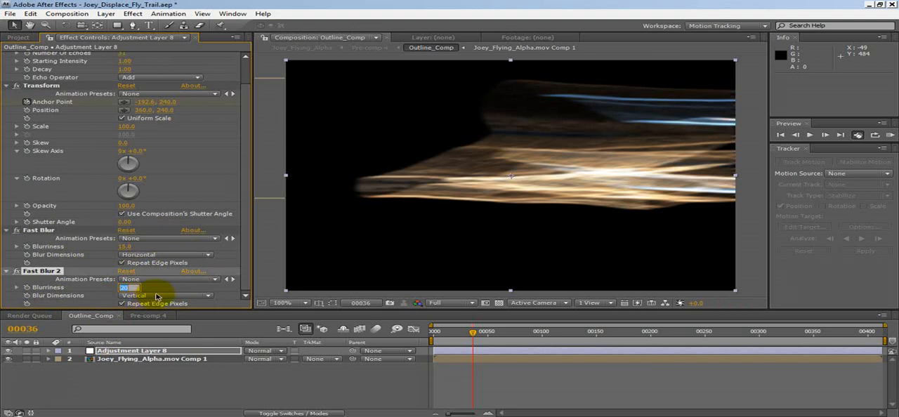
{"action": "key", "text": "Down"}
{"action": "key", "text": "Down"}
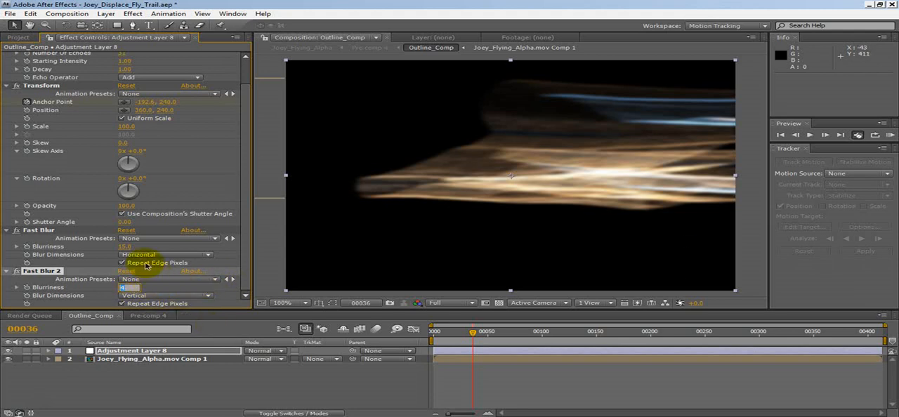
{"action": "key", "text": "Up"}
{"action": "key", "text": "Down"}
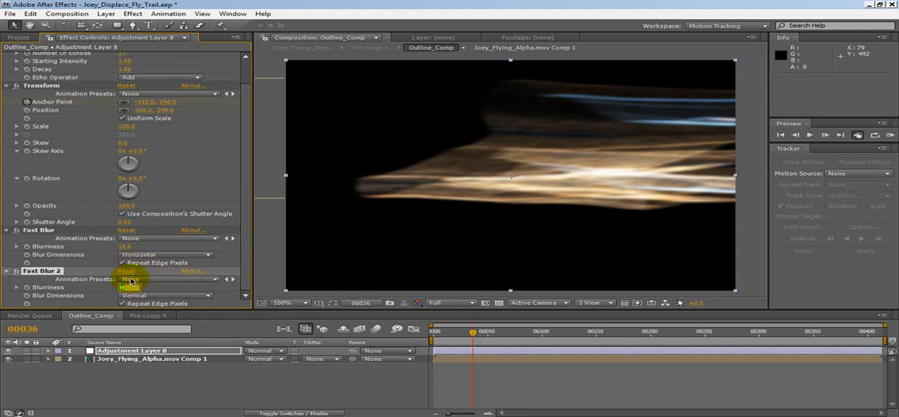
Step: Examine the blurred trail over the flying boy in Pre-comp 4 at several frames up to frame 83
{"action": "left_click", "coordinate": [144, 316]}
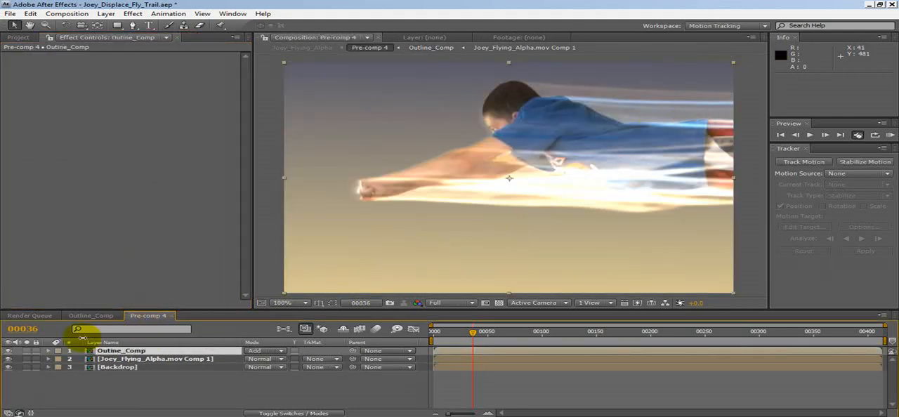
{"action": "left_click", "coordinate": [90, 316]}
{"action": "left_click", "coordinate": [149, 315]}
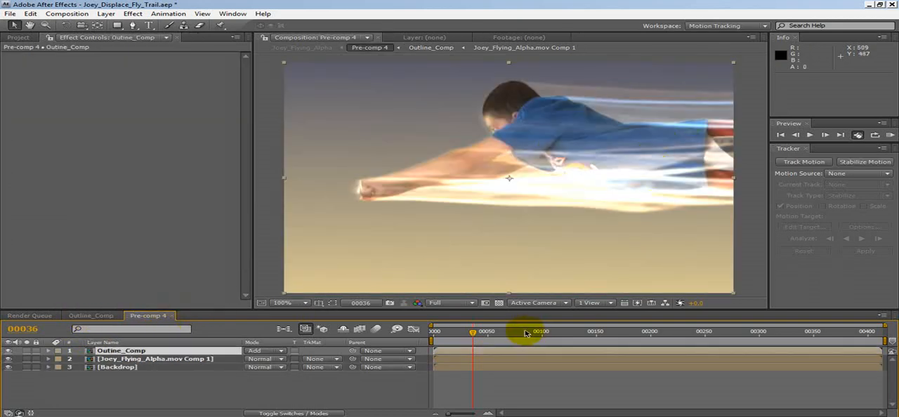
{"action": "left_click", "coordinate": [471, 331]}
{"action": "left_click", "coordinate": [451, 334]}
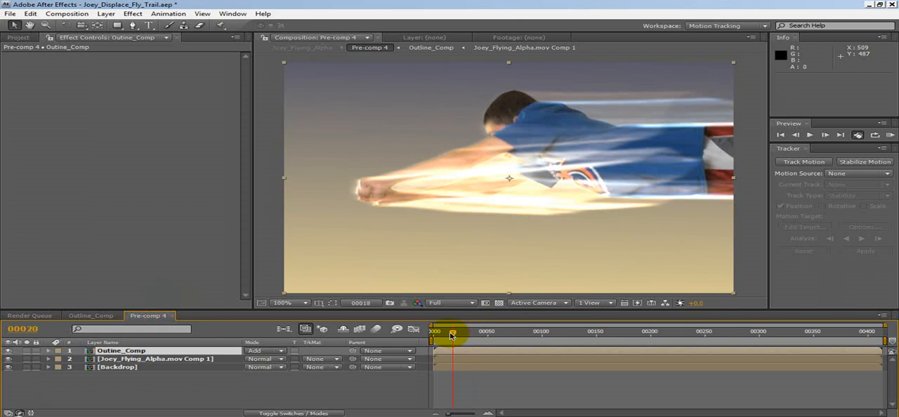
{"action": "left_click_drag", "start_coordinate": [451, 334], "coordinate": [471, 333]}
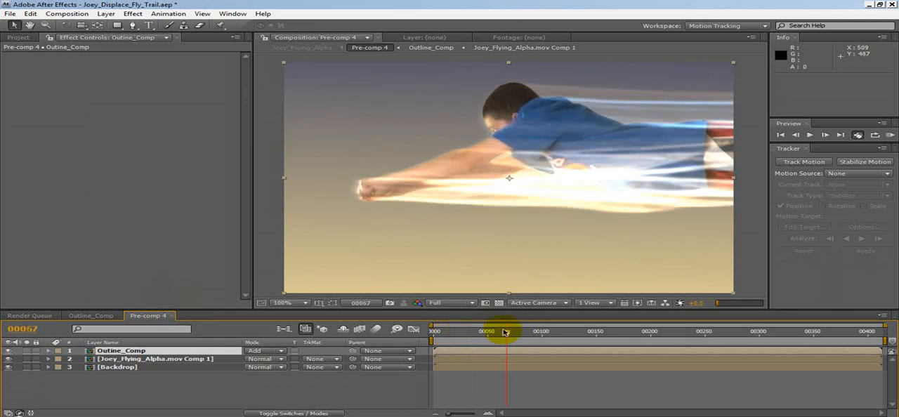
{"action": "left_click_drag", "start_coordinate": [505, 332], "coordinate": [522, 330]}
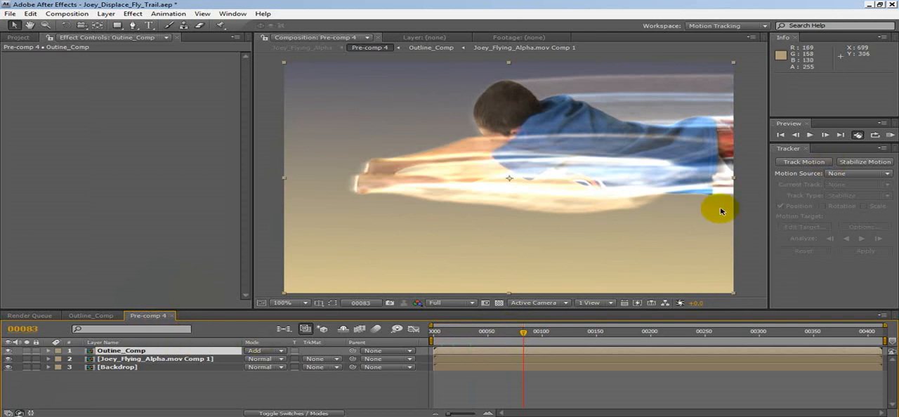
Step: Set the Echo decay on Outline_Comp's adjustment layer to 0.94 and check the trail in Pre-comp 4
{"action": "left_click", "coordinate": [106, 318]}
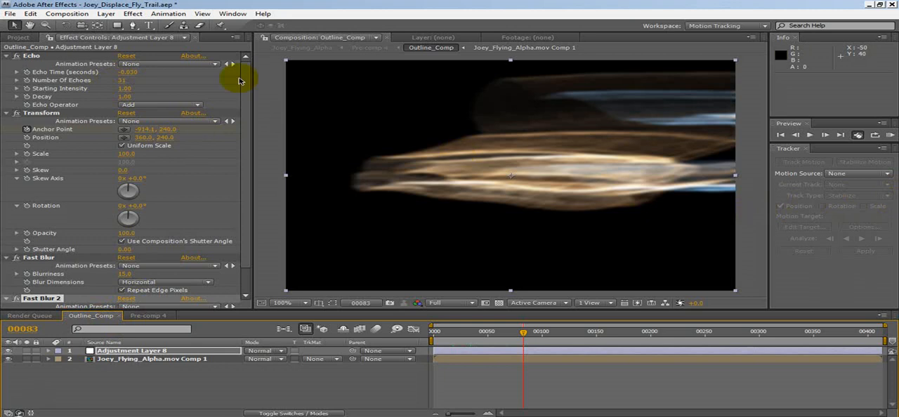
{"action": "left_click", "coordinate": [125, 96]}
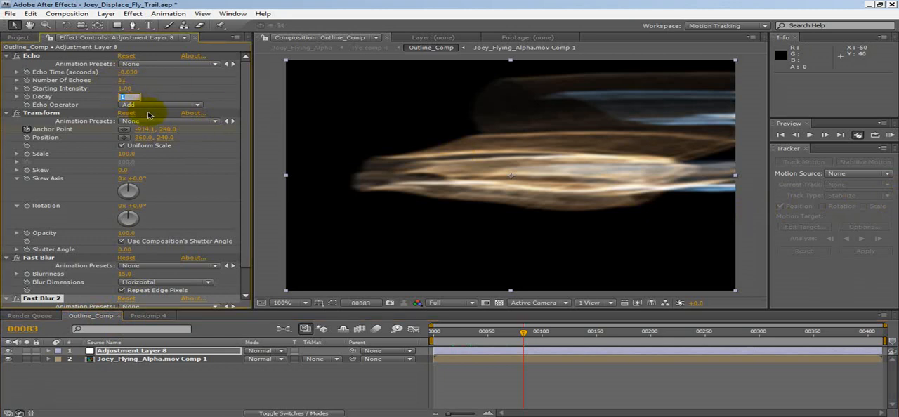
{"action": "type", "text": "0.98"}
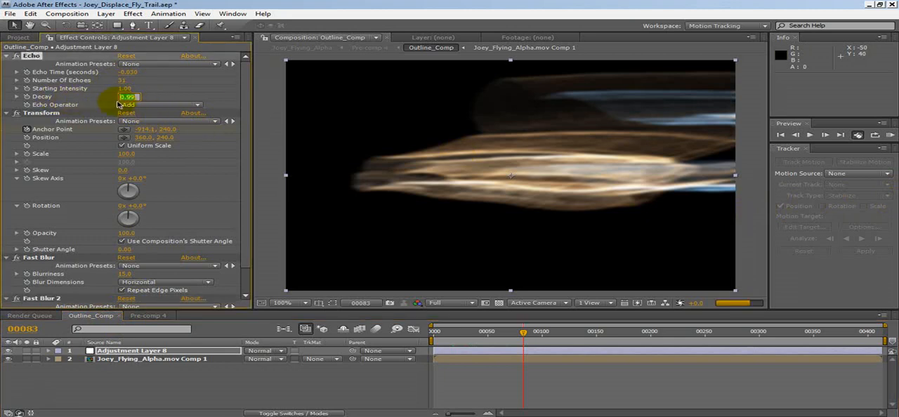
{"action": "key", "text": "Return"}
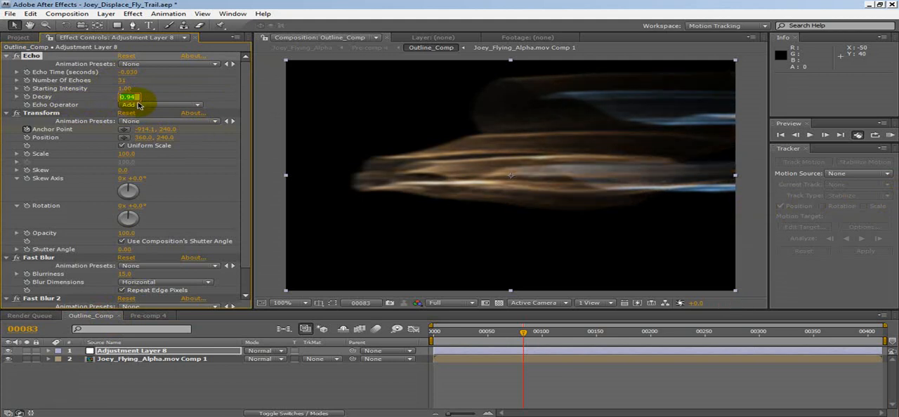
{"action": "left_click", "coordinate": [161, 317]}
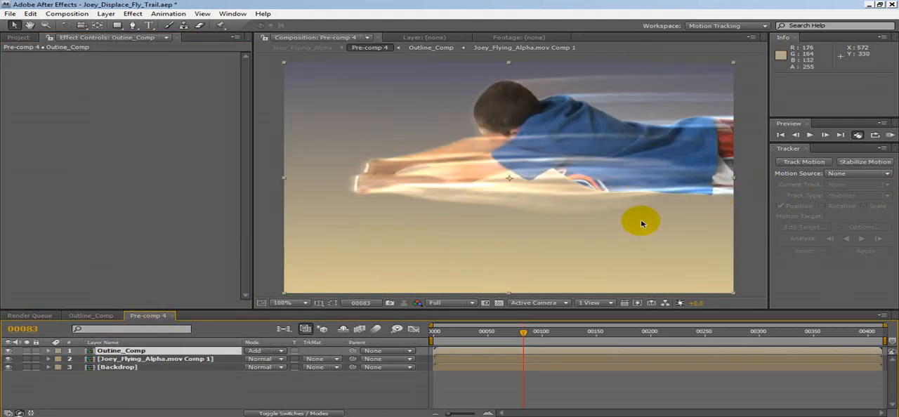
Step: Set the Echo decay on Outline_Comp's adjustment layer to 0.92
{"action": "left_click", "coordinate": [91, 316]}
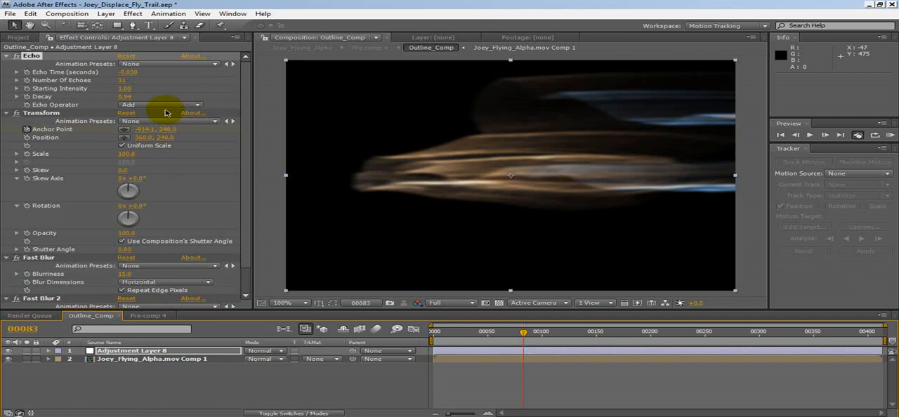
{"action": "left_click", "coordinate": [125, 97]}
{"action": "type", "text": "0.93"}
{"action": "key", "text": "Return"}
{"action": "type", "text": "0.92"}
{"action": "key", "text": "Return"}
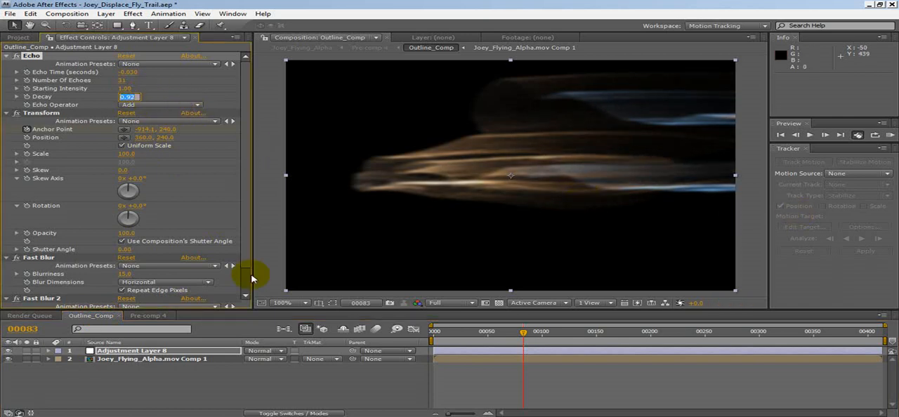
Step: Compare the trail in Outline_Comp with the composite in Pre-comp 4 and examine it across further frames
{"action": "left_click", "coordinate": [149, 317]}
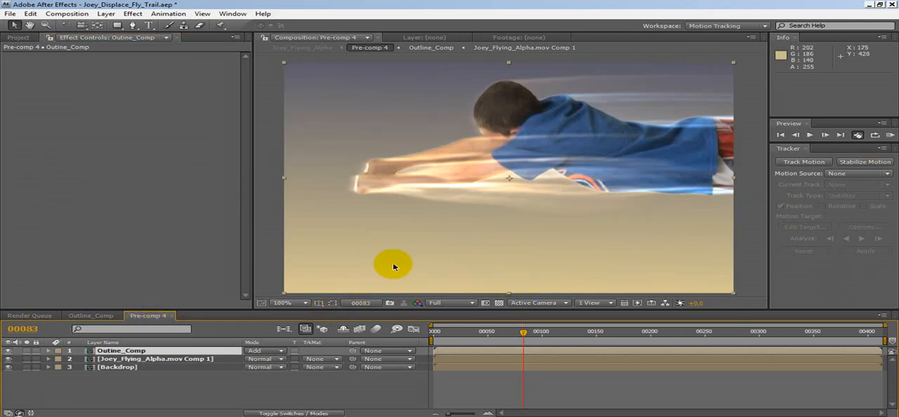
{"action": "left_click", "coordinate": [91, 316]}
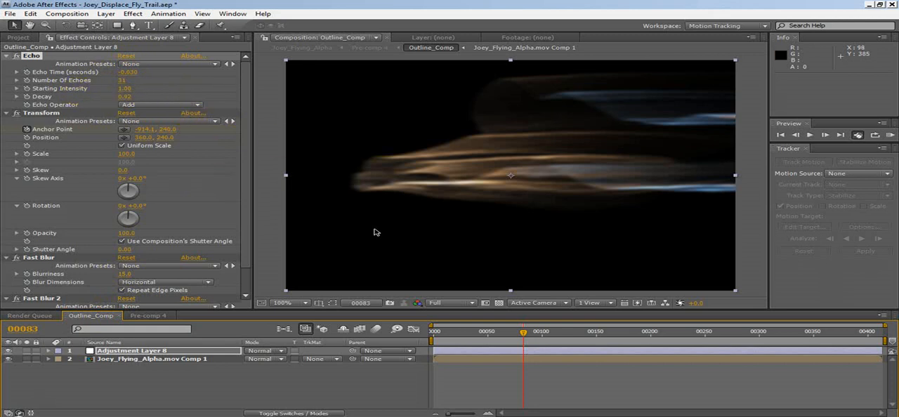
{"action": "left_click", "coordinate": [142, 315]}
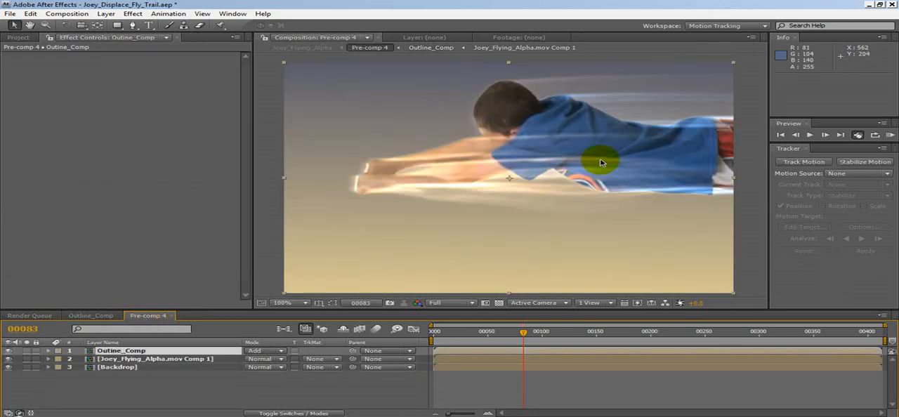
{"action": "left_click", "coordinate": [101, 317]}
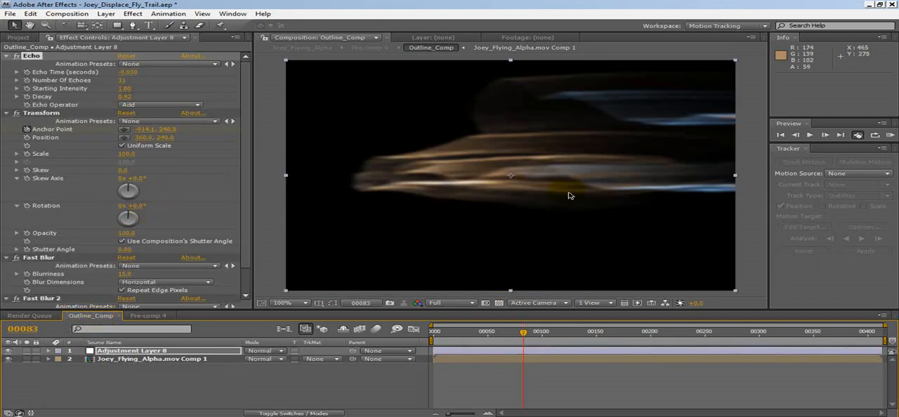
{"action": "mouse_move", "coordinate": [523, 331]}
{"action": "left_mouse_down"}
{"action": "mouse_move", "coordinate": [486, 331]}
{"action": "mouse_move", "coordinate": [541, 334]}
{"action": "left_mouse_up"}
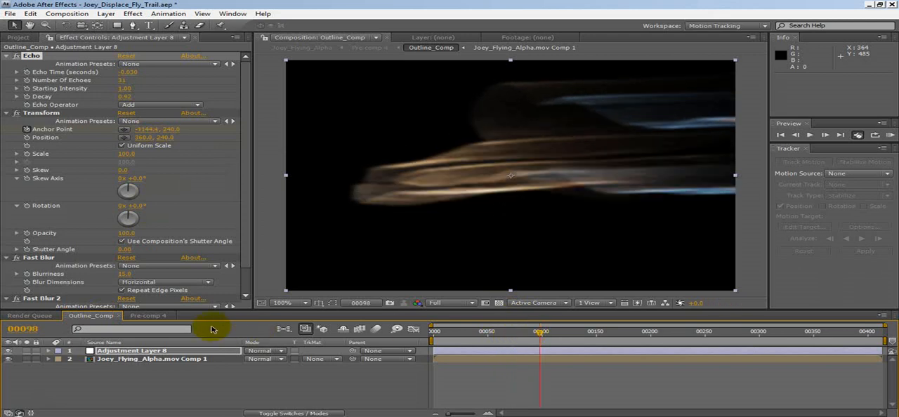
{"action": "left_click", "coordinate": [148, 315]}
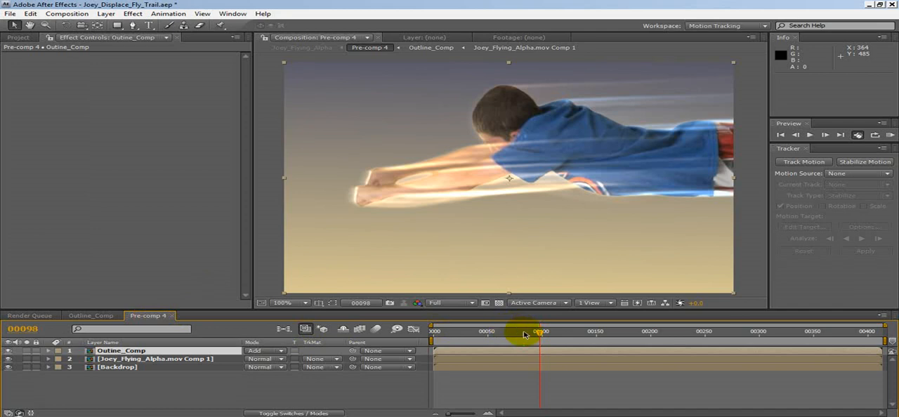
{"action": "left_click_drag", "start_coordinate": [539, 332], "coordinate": [575, 333]}
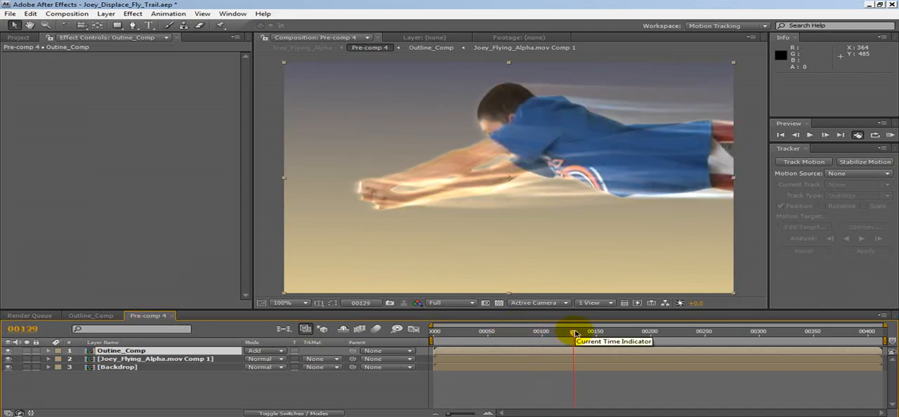
{"action": "left_click_drag", "start_coordinate": [575, 333], "coordinate": [609, 335]}
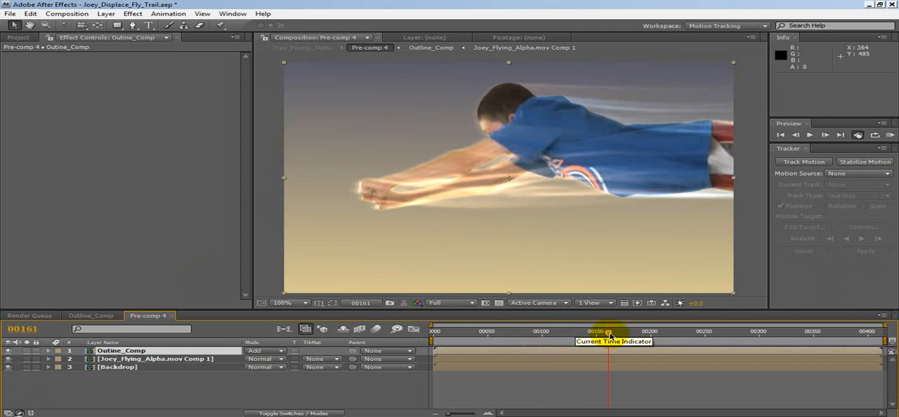
{"action": "left_click_drag", "start_coordinate": [609, 335], "coordinate": [710, 338]}
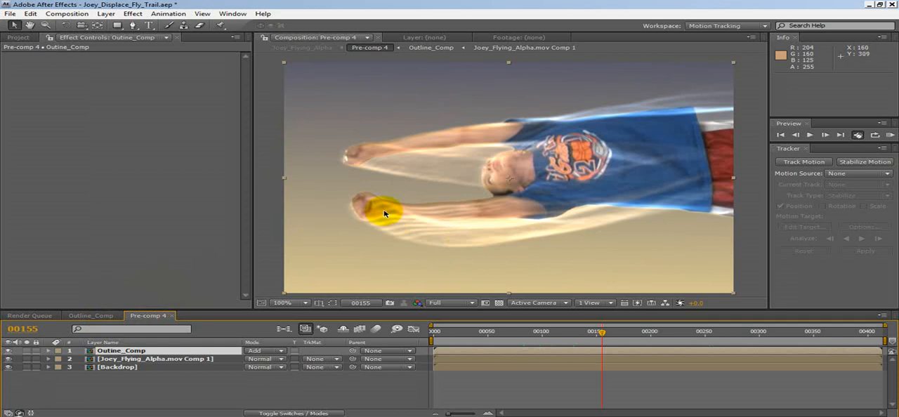
Step: In Outline_Comp, set the horizontal Fast Blur's blurriness to 18 and the vertical Fast Blur 2's blurriness to 10
{"action": "left_click", "coordinate": [98, 317]}
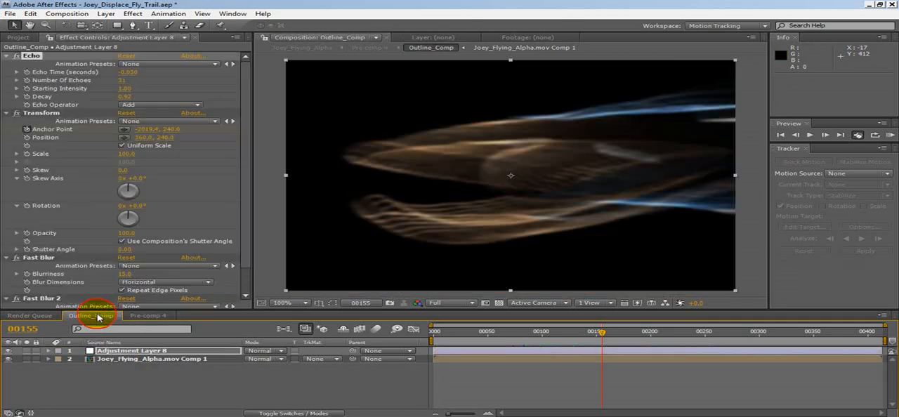
{"action": "left_click", "coordinate": [125, 275]}
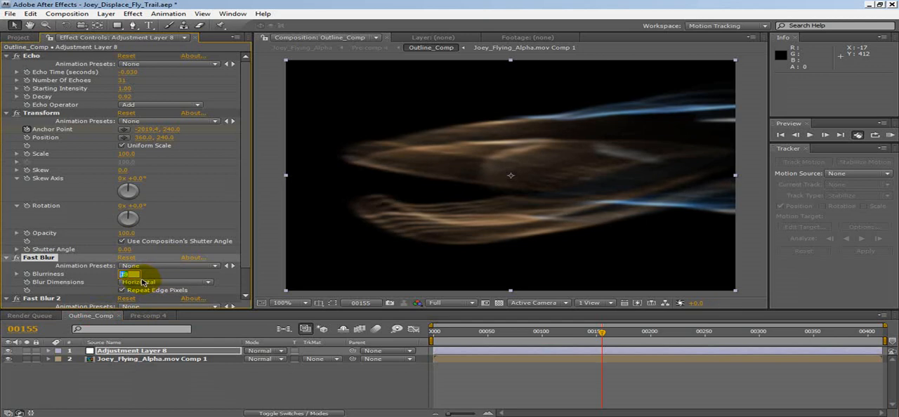
{"action": "scroll", "coordinate": [169, 287], "scroll_direction": "down", "scroll_amount": 1}
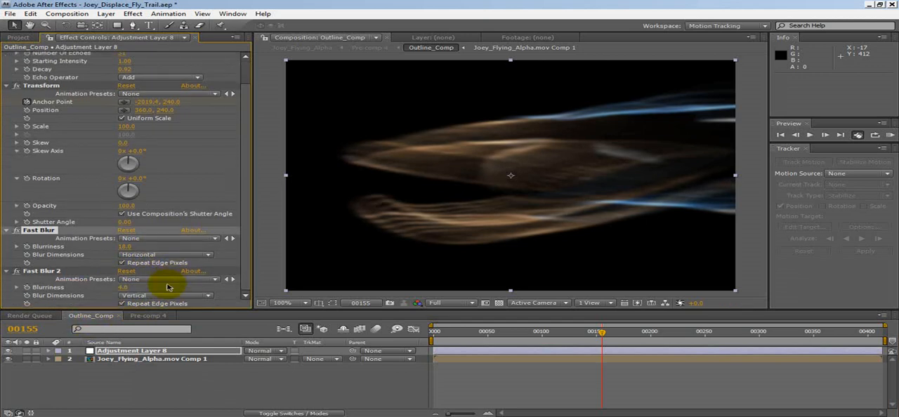
{"action": "left_click", "coordinate": [125, 289]}
{"action": "key", "text": "shift+Up"}
{"action": "key", "text": "Down"}
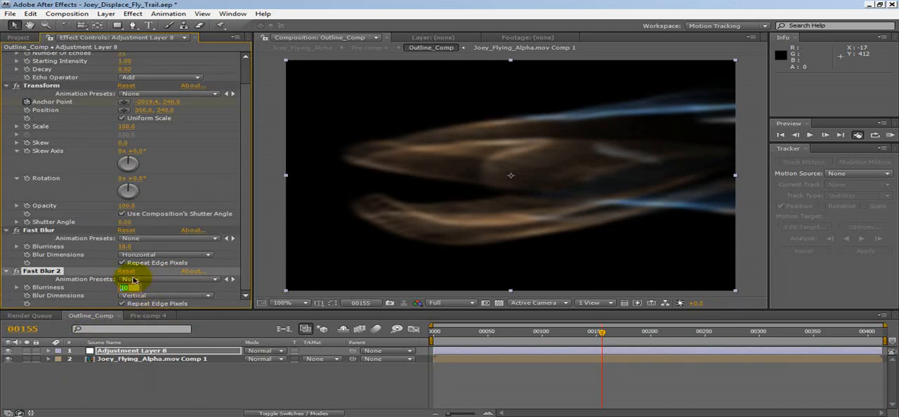
Step: Set the horizontal Fast Blur's blurriness to 14, check the composite in Pre-comp 4, and return to Outline_Comp
{"action": "left_click", "coordinate": [125, 247]}
{"action": "key", "text": "Down"}
{"action": "key", "text": "Down"}
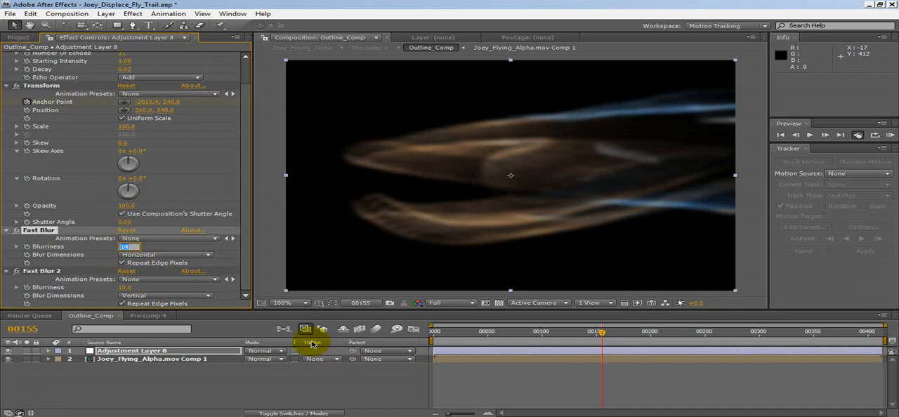
{"action": "left_click", "coordinate": [167, 316]}
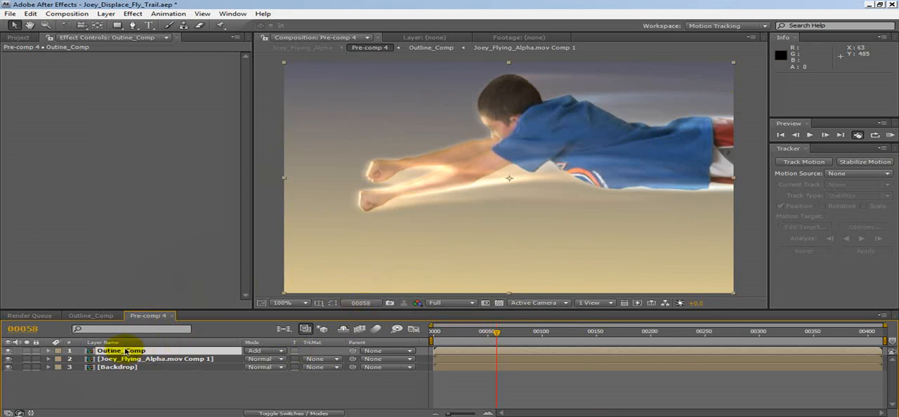
{"action": "left_click", "coordinate": [107, 317]}
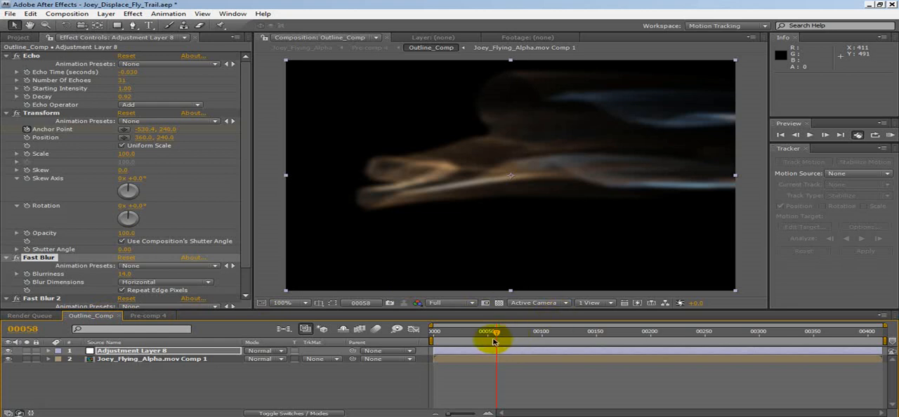
Step: Toggle both Fast Blur effects off and on to compare the trail, and examine the composite in Pre-comp 4
{"action": "scroll", "coordinate": [133, 272], "scroll_direction": "down", "scroll_amount": 2}
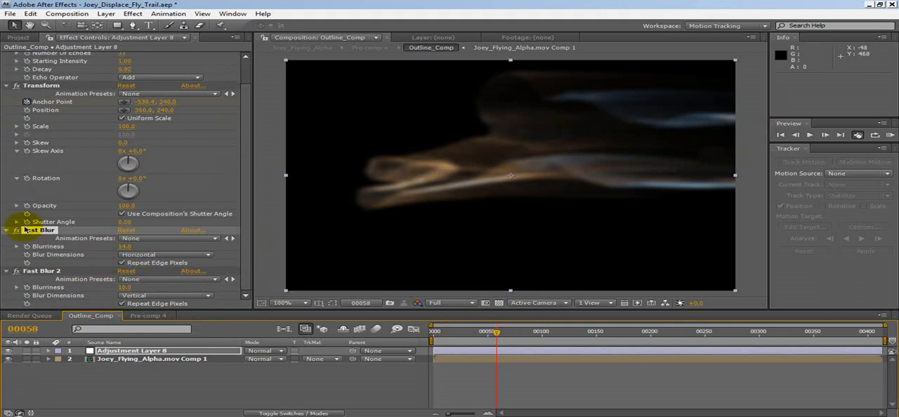
{"action": "left_click", "coordinate": [16, 273]}
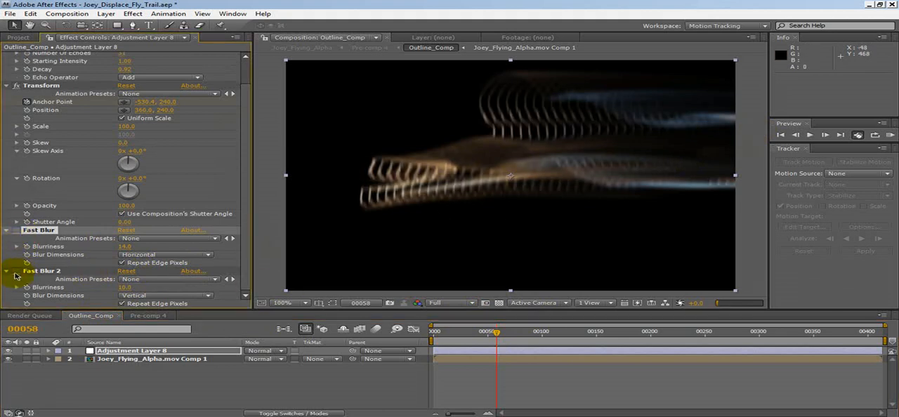
{"action": "left_click", "coordinate": [17, 232]}
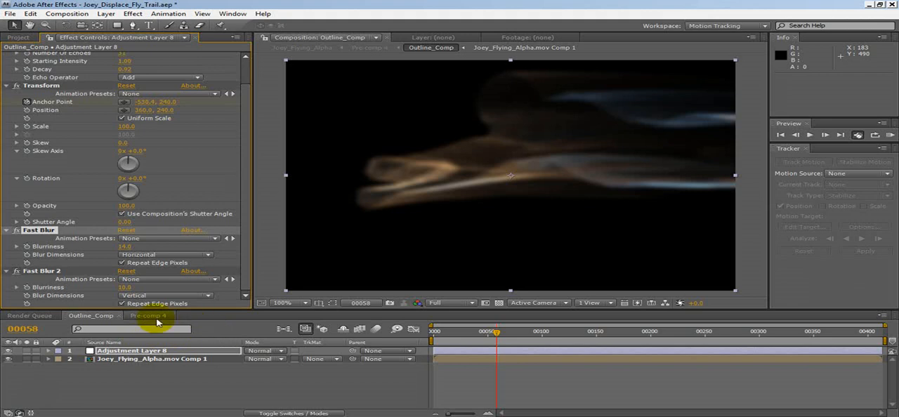
{"action": "left_click", "coordinate": [147, 315]}
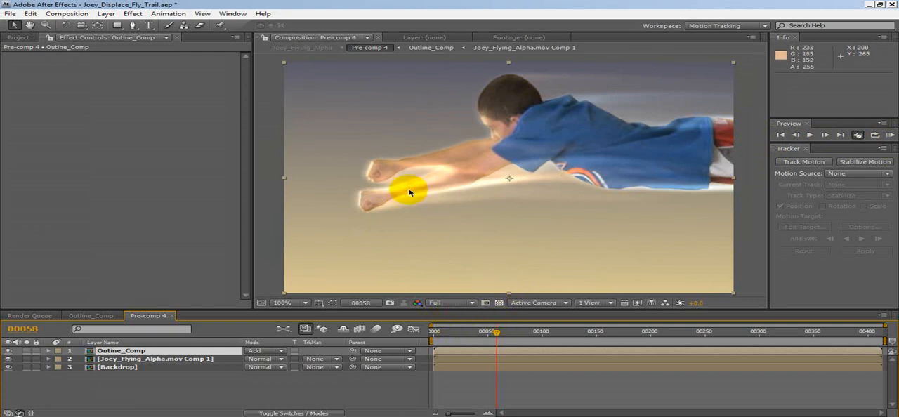
Step: In Outline_Comp, set the horizontal Fast Blur's blurriness to 11 and the vertical Fast Blur 2's blurriness to 6
{"action": "left_click", "coordinate": [102, 316]}
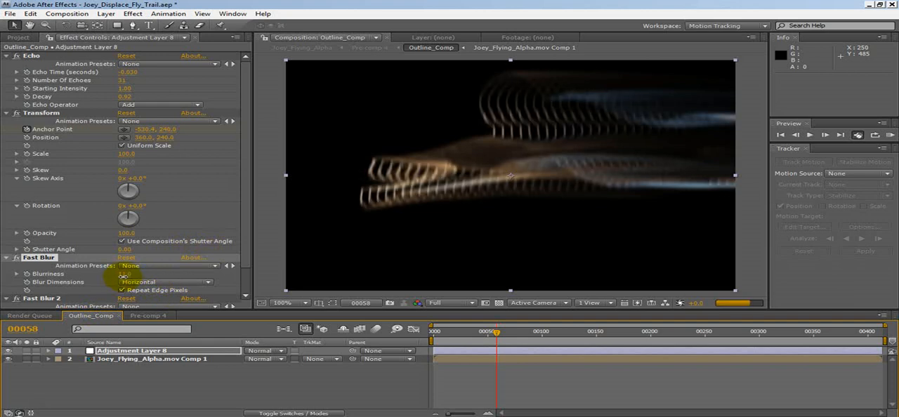
{"action": "scroll", "coordinate": [123, 295], "scroll_direction": "down", "scroll_amount": 1}
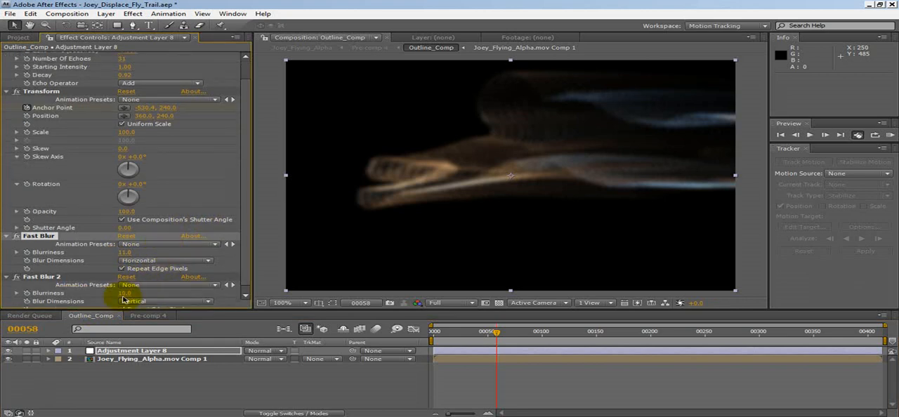
{"action": "left_click_drag", "start_coordinate": [125, 295], "coordinate": [122, 295]}
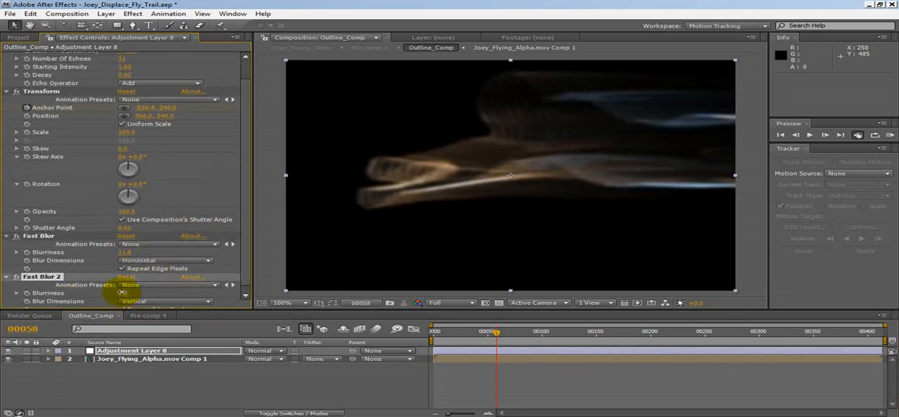
Step: In Pre-comp 4, duplicate the Outine_Comp layer and set the copy's blending mode to Overlay
{"action": "left_click", "coordinate": [158, 315]}
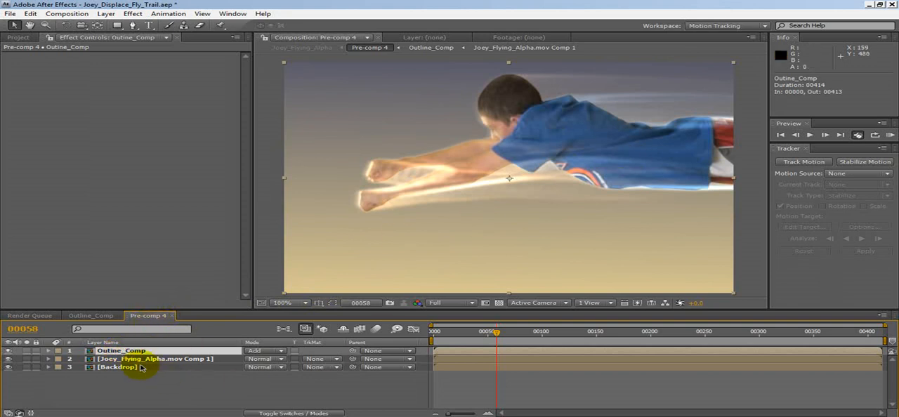
{"action": "left_click", "coordinate": [36, 14]}
{"action": "left_click", "coordinate": [75, 108]}
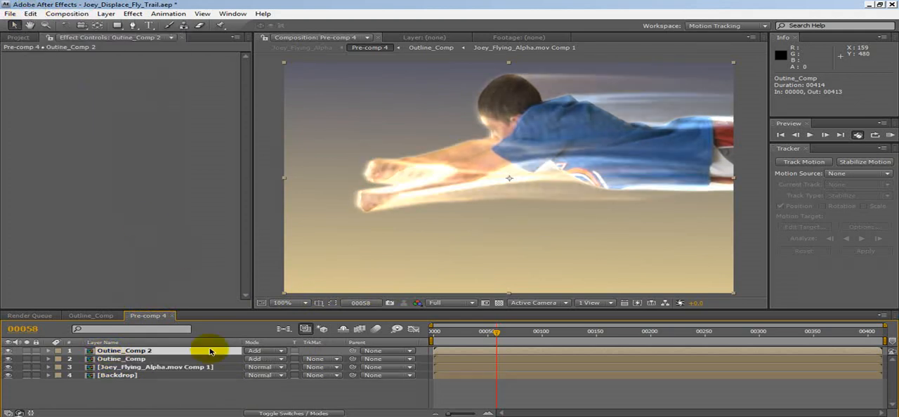
{"action": "left_click", "coordinate": [256, 350]}
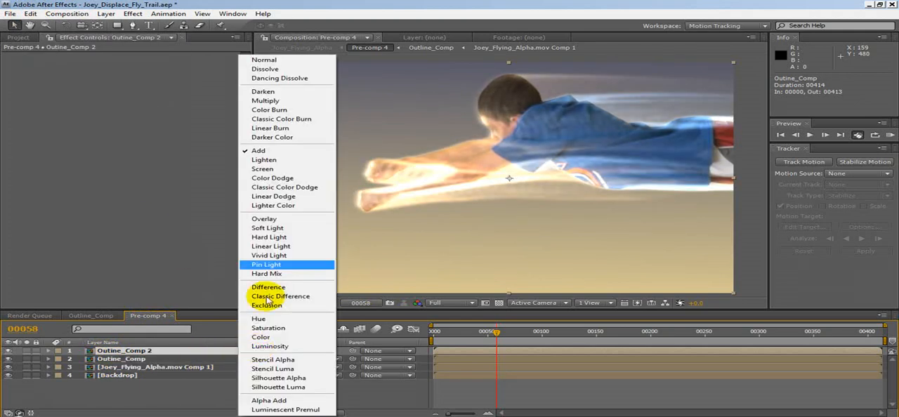
{"action": "left_click", "coordinate": [266, 217]}
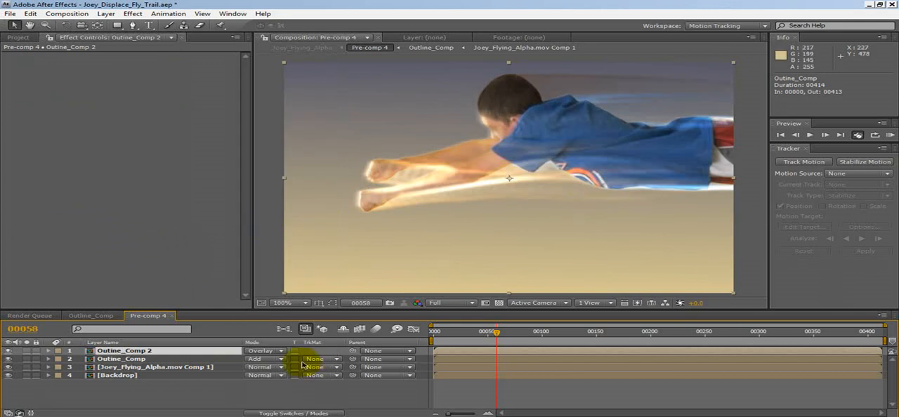
Step: Show the opacity of both trail layers and set the original Add-mode Outine_Comp layer's opacity to 81%
{"action": "key", "text": "t"}
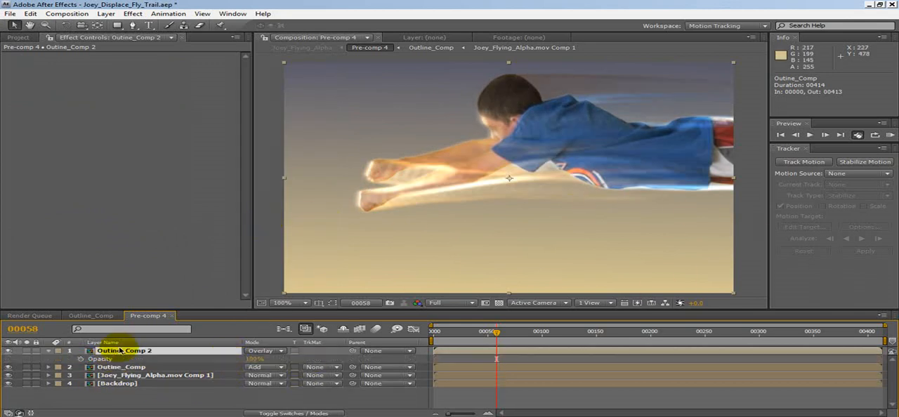
{"action": "left_click", "coordinate": [118, 367]}
{"action": "key", "text": "t"}
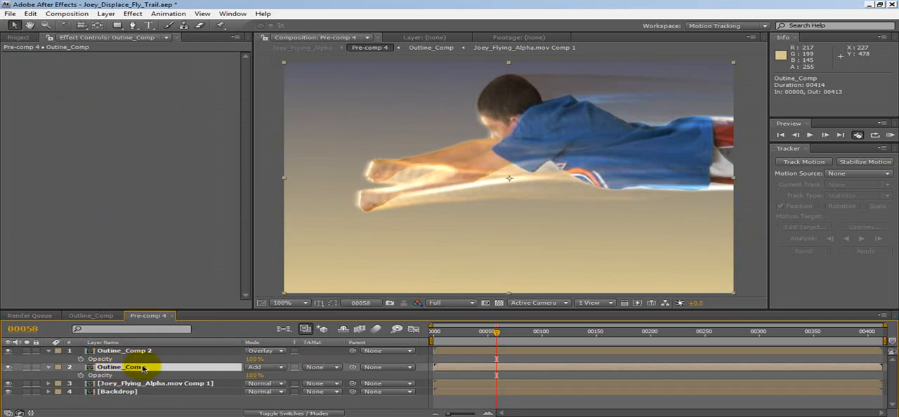
{"action": "mouse_move", "coordinate": [250, 374]}
{"action": "left_mouse_down"}
{"action": "mouse_move", "coordinate": [214, 373]}
{"action": "mouse_move", "coordinate": [254, 372]}
{"action": "left_mouse_up"}
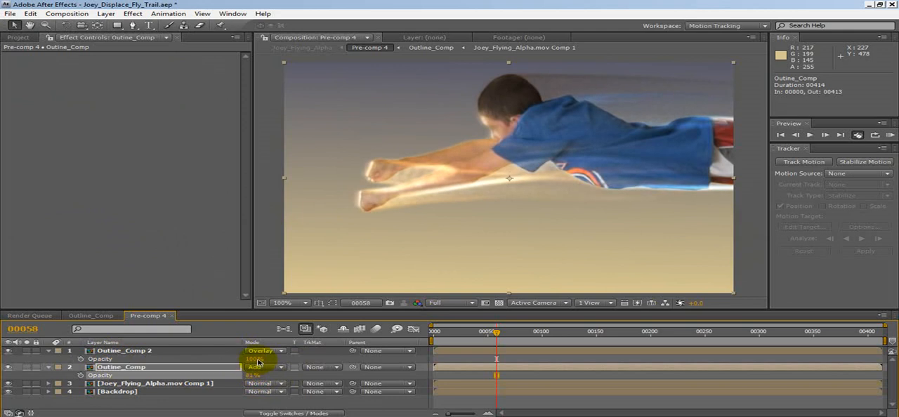
{"action": "left_click", "coordinate": [245, 356]}
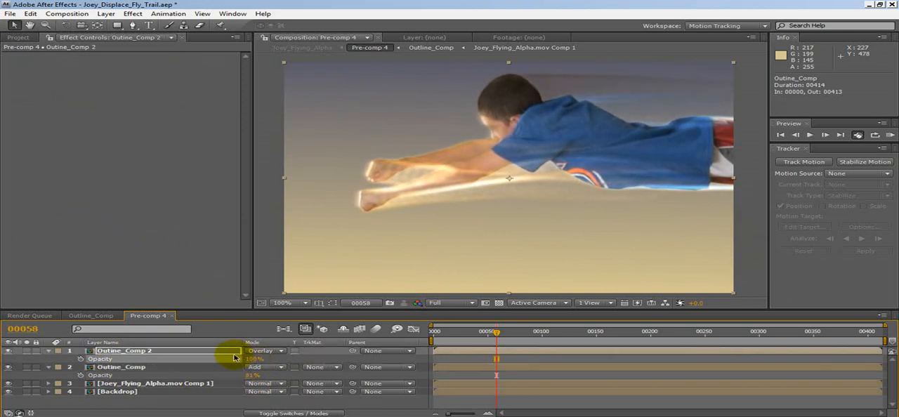
Step: Make another copy of the Overlay layer Outine_Comp 2 on top of the stack and show its opacity
{"action": "left_click", "coordinate": [140, 354]}
{"action": "left_click", "coordinate": [30, 14]}
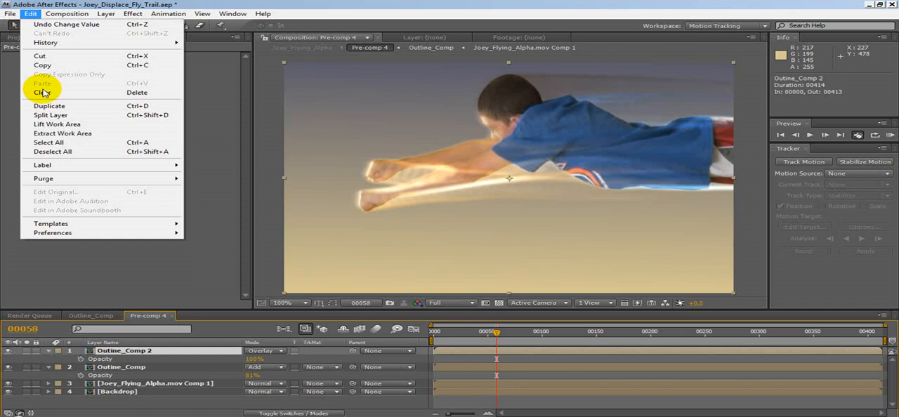
{"action": "left_click", "coordinate": [32, 74]}
{"action": "key", "text": "ctrl+v"}
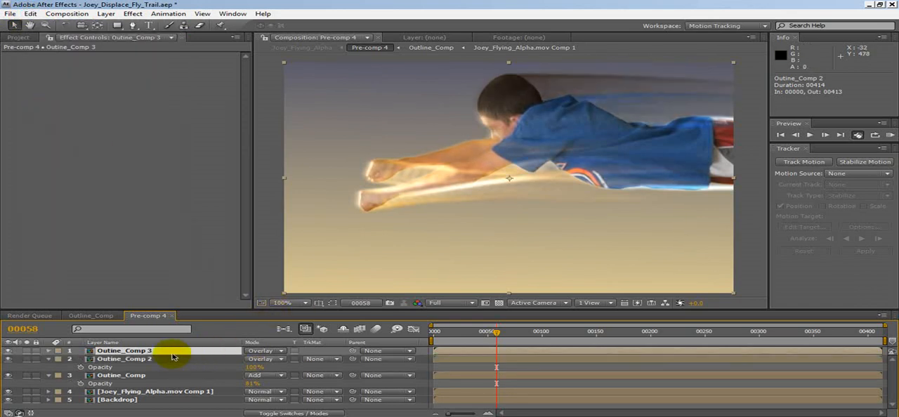
{"action": "key", "text": "t"}
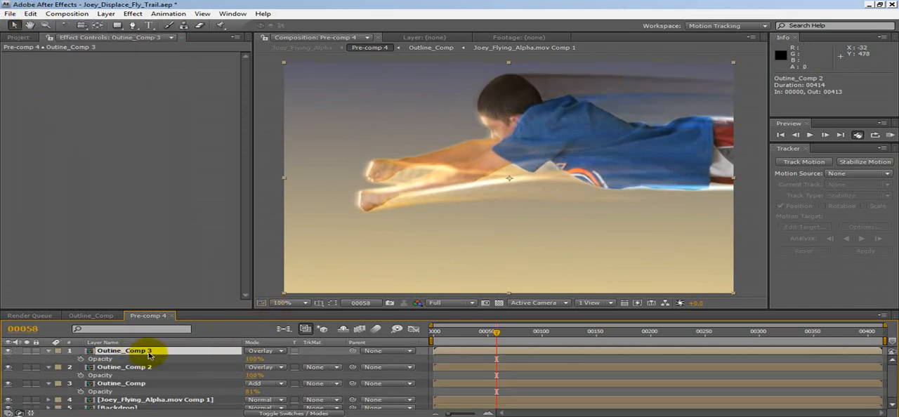
Step: Try the Add blending mode with 56% opacity on the topmost trail copy
{"action": "left_click", "coordinate": [259, 352]}
{"action": "left_click", "coordinate": [302, 149]}
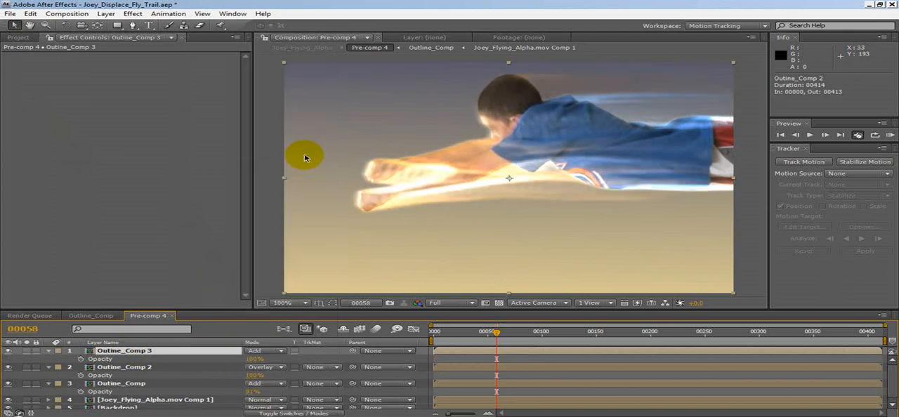
{"action": "left_click_drag", "start_coordinate": [250, 359], "coordinate": [177, 349]}
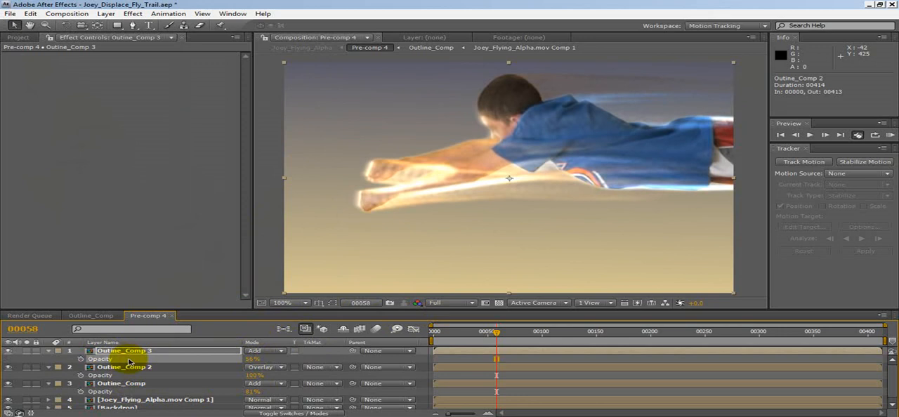
Step: Set the topmost trail copy's blending mode to Multiply and its opacity to 45%
{"action": "left_click", "coordinate": [259, 352]}
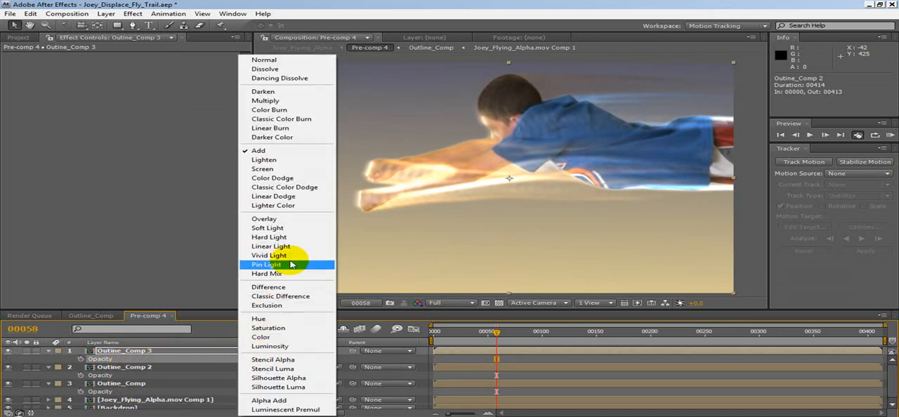
{"action": "left_click", "coordinate": [288, 98]}
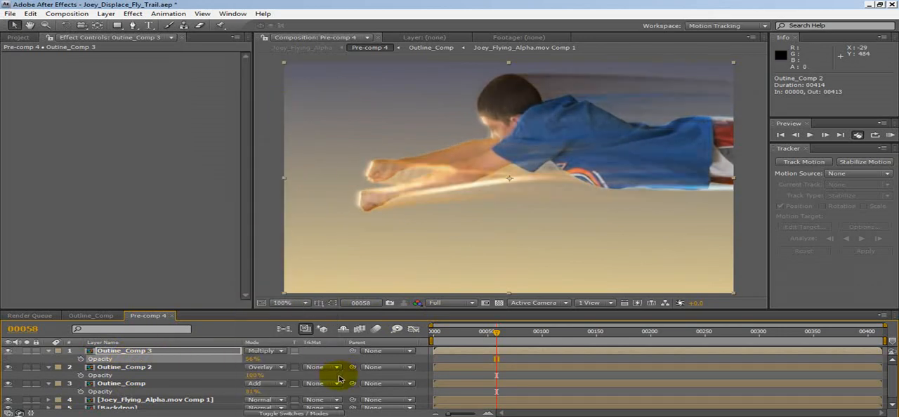
{"action": "mouse_move", "coordinate": [248, 364]}
{"action": "left_mouse_down"}
{"action": "mouse_move", "coordinate": [191, 357]}
{"action": "mouse_move", "coordinate": [285, 355]}
{"action": "mouse_move", "coordinate": [234, 362]}
{"action": "left_mouse_up"}
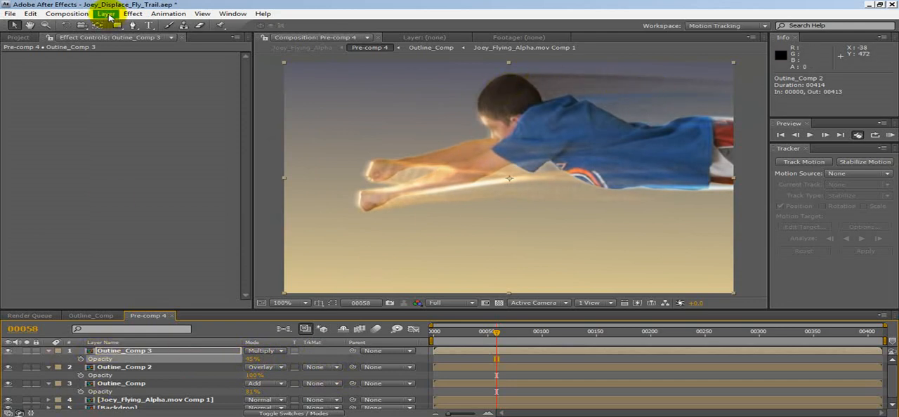
Step: Add a Glow effect to the adjustment layer in Outline_Comp
{"action": "left_click", "coordinate": [91, 316]}
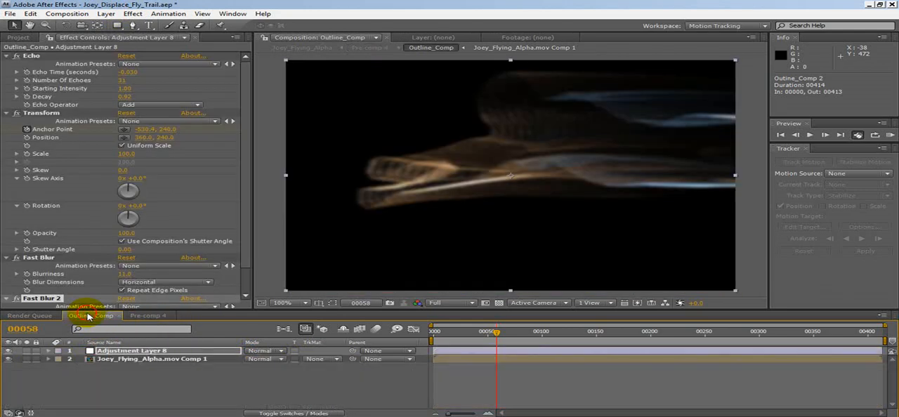
{"action": "scroll", "coordinate": [78, 281], "scroll_direction": "down", "scroll_amount": 2}
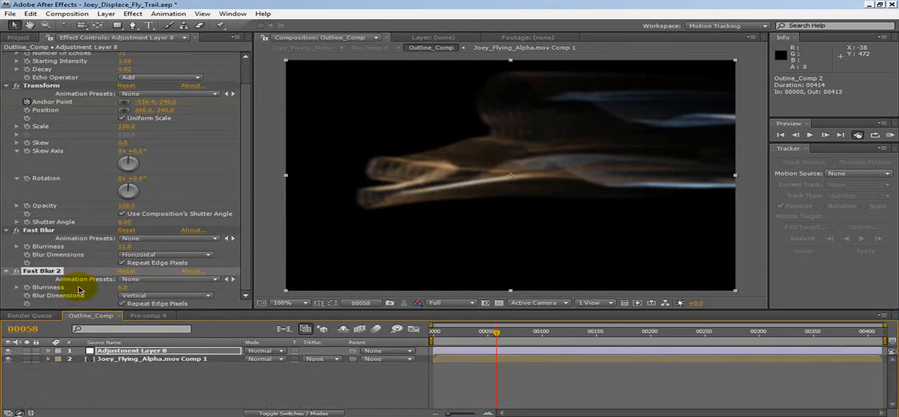
{"action": "left_click", "coordinate": [118, 353]}
{"action": "right_click", "coordinate": [119, 354]}
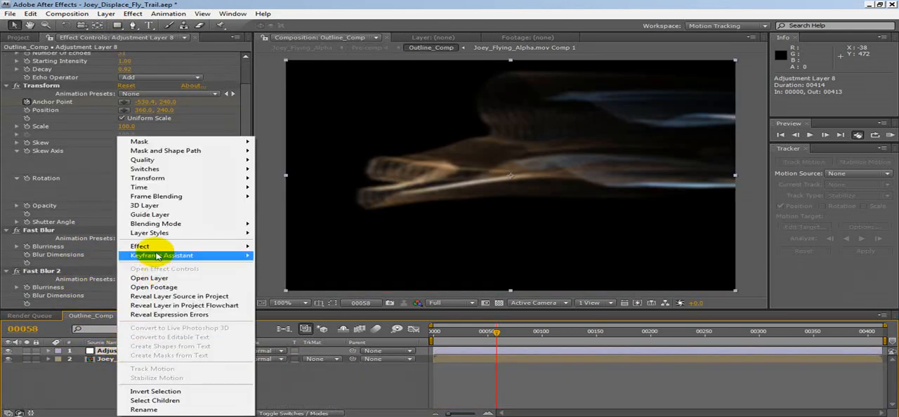
{"action": "mouse_move", "coordinate": [161, 247]}
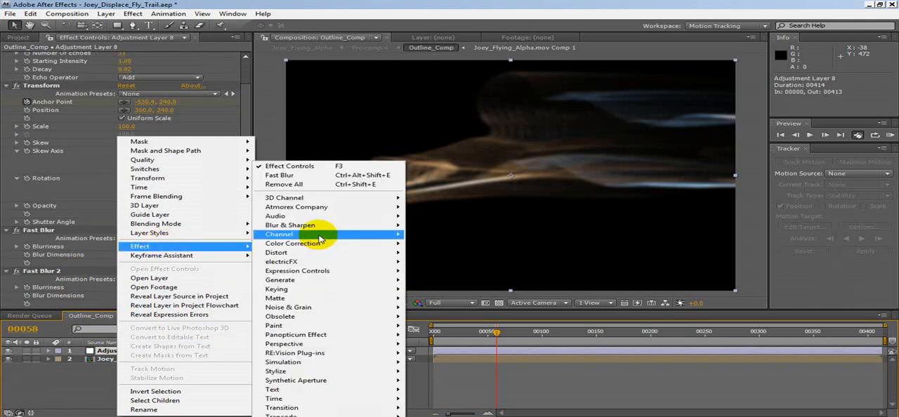
{"action": "mouse_move", "coordinate": [302, 372]}
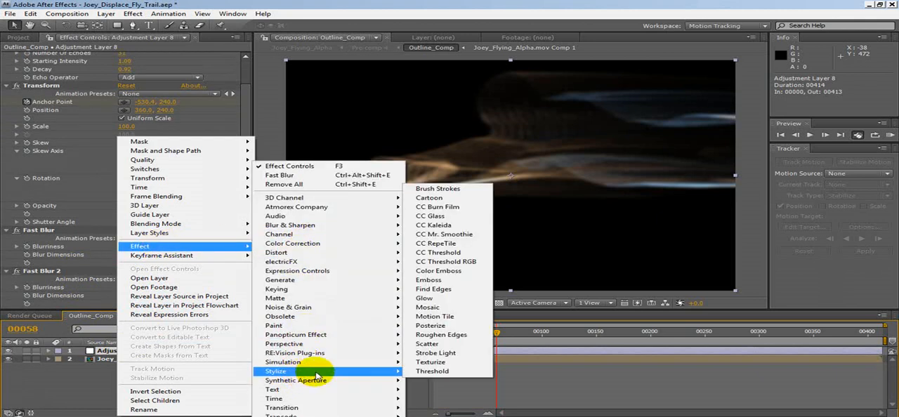
{"action": "left_click", "coordinate": [422, 299]}
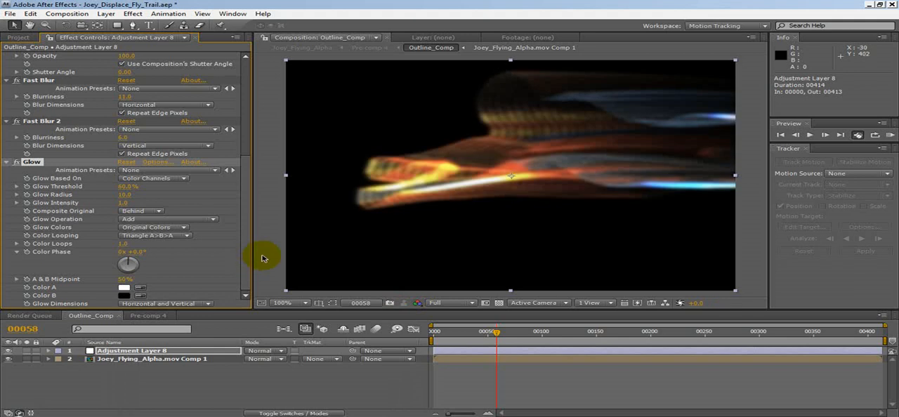
Step: Set the Glow's threshold to 92.5%, radius to 11 and intensity to 1.1, and switch the effect off for comparison
{"action": "left_click_drag", "start_coordinate": [127, 189], "coordinate": [96, 205]}
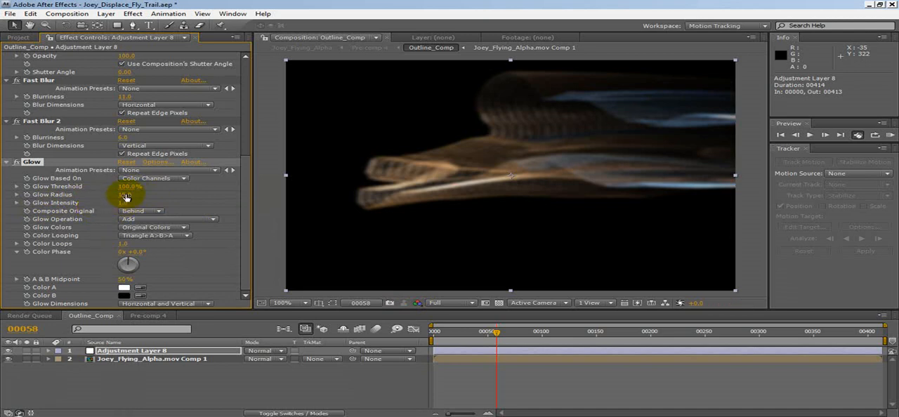
{"action": "left_click_drag", "start_coordinate": [123, 187], "coordinate": [114, 196]}
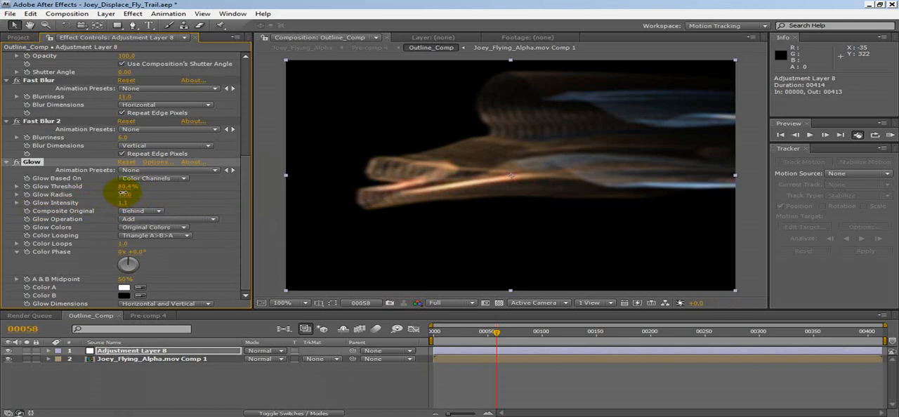
{"action": "left_click_drag", "start_coordinate": [122, 196], "coordinate": [94, 199]}
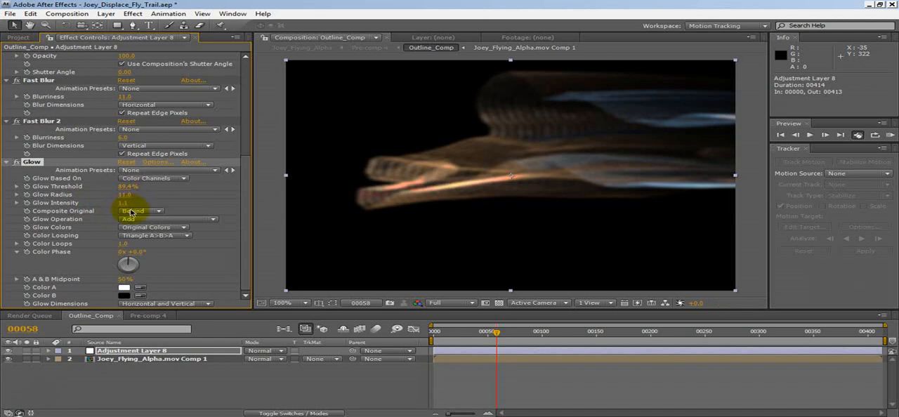
{"action": "left_click_drag", "start_coordinate": [130, 184], "coordinate": [123, 185]}
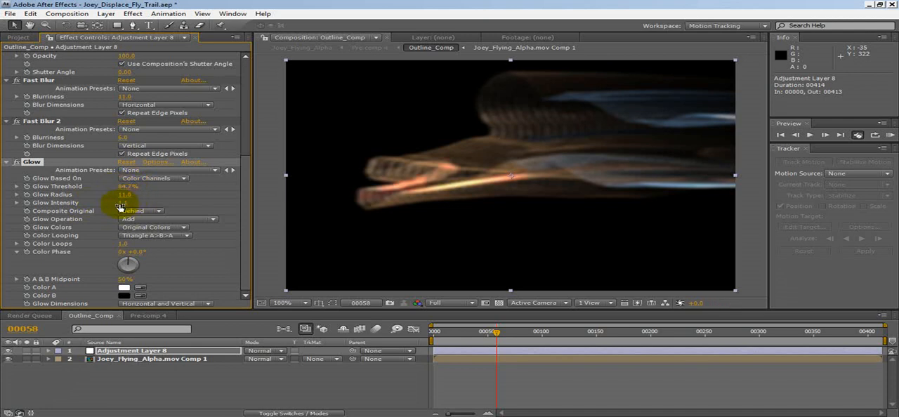
{"action": "left_click_drag", "start_coordinate": [129, 185], "coordinate": [190, 186]}
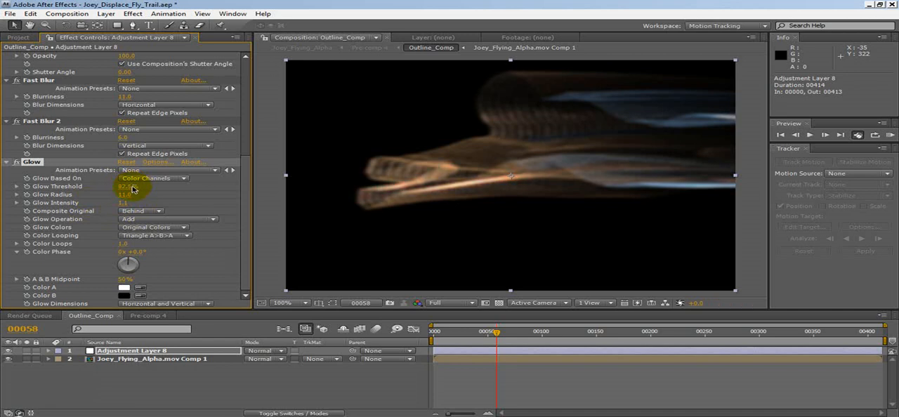
{"action": "left_click", "coordinate": [18, 163]}
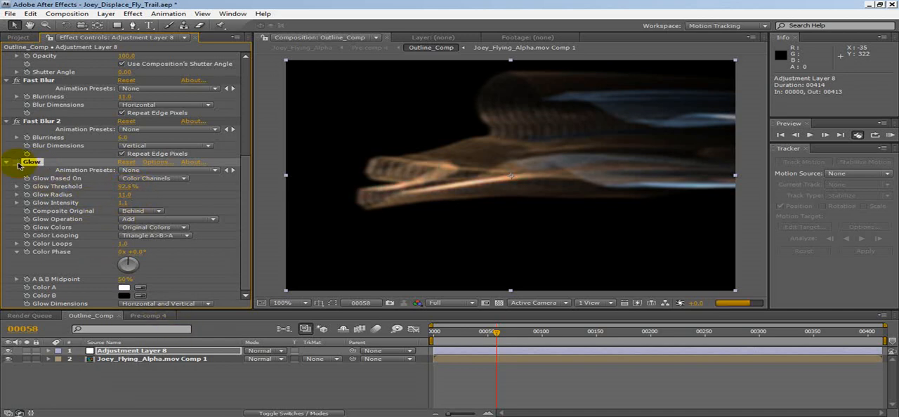
Step: Re-enable the Glow and set the three trail copies' opacities in Pre-comp 4 to 13%, 56% and 83%, from top to bottom
{"action": "left_click", "coordinate": [17, 163]}
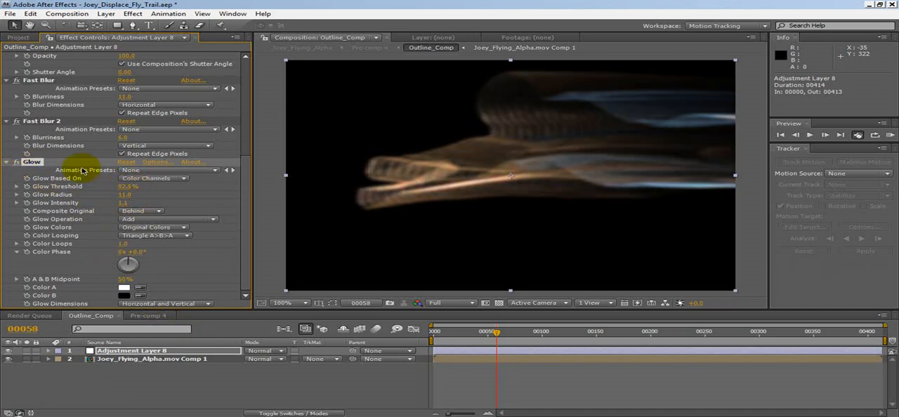
{"action": "left_click", "coordinate": [148, 315]}
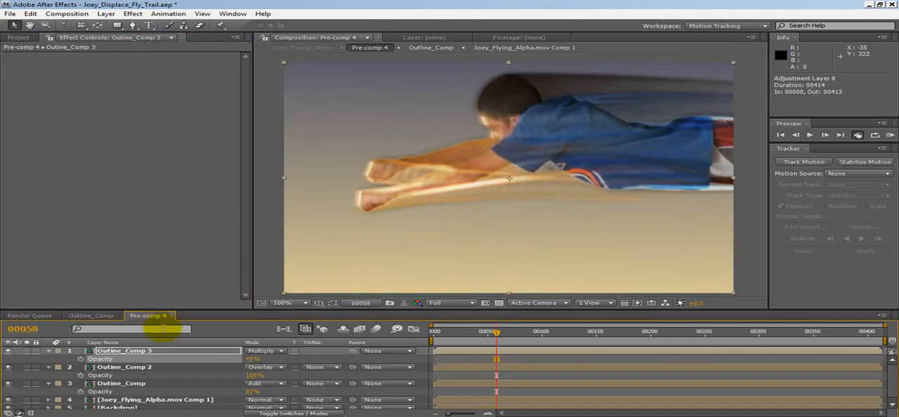
{"action": "left_click_drag", "start_coordinate": [250, 361], "coordinate": [190, 372]}
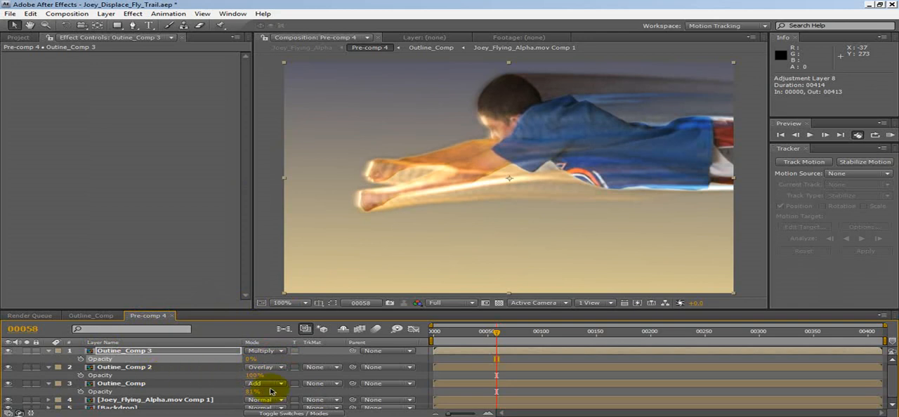
{"action": "left_click_drag", "start_coordinate": [252, 375], "coordinate": [222, 377]}
{"action": "left_click", "coordinate": [245, 363]}
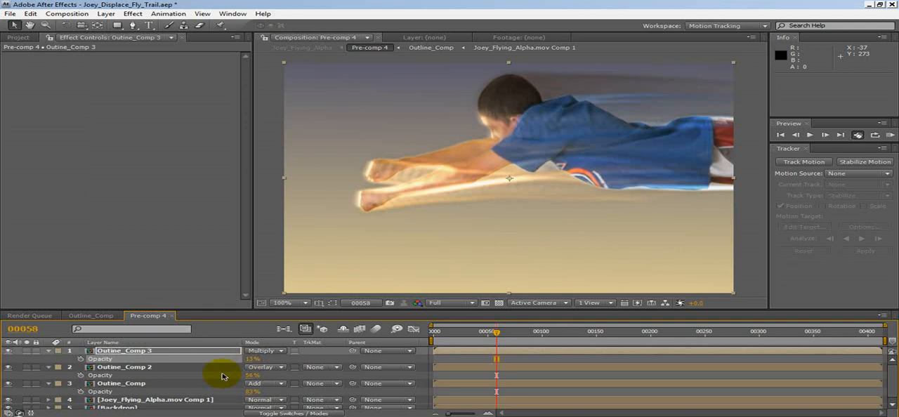
{"action": "left_click", "coordinate": [143, 370]}
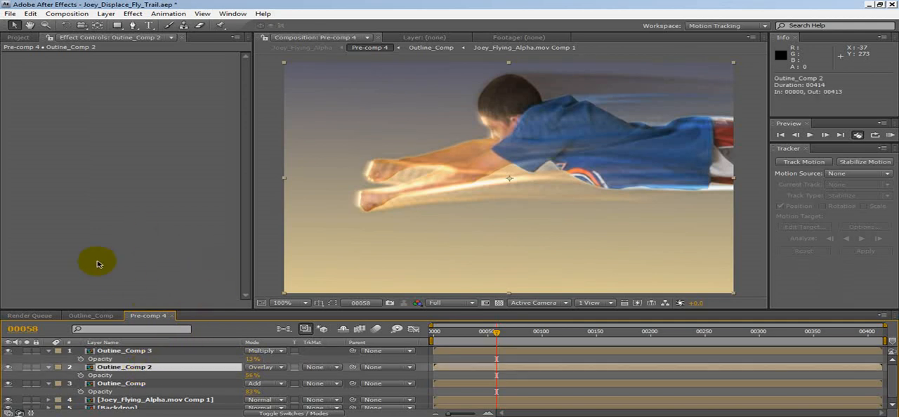
{"action": "left_click", "coordinate": [96, 316]}
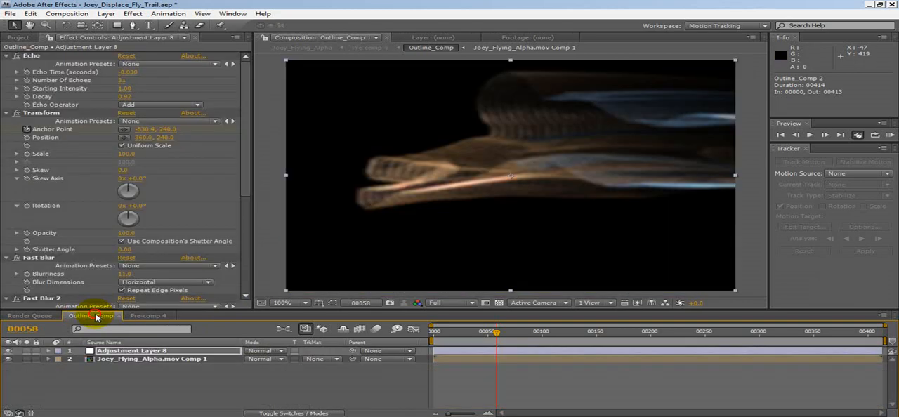
{"action": "left_click", "coordinate": [142, 316]}
{"action": "left_click", "coordinate": [126, 366]}
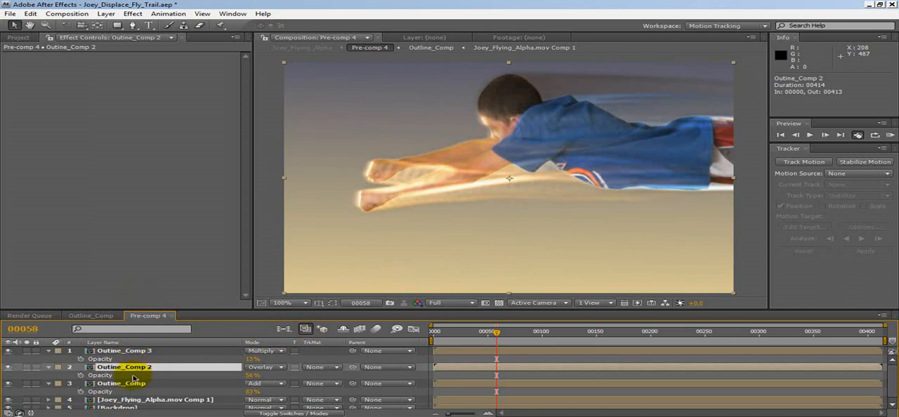
Step: Add a Displacement Map effect to the lowest trail copy, using Luminance for both horizontal and vertical displacement
{"action": "left_click", "coordinate": [138, 385]}
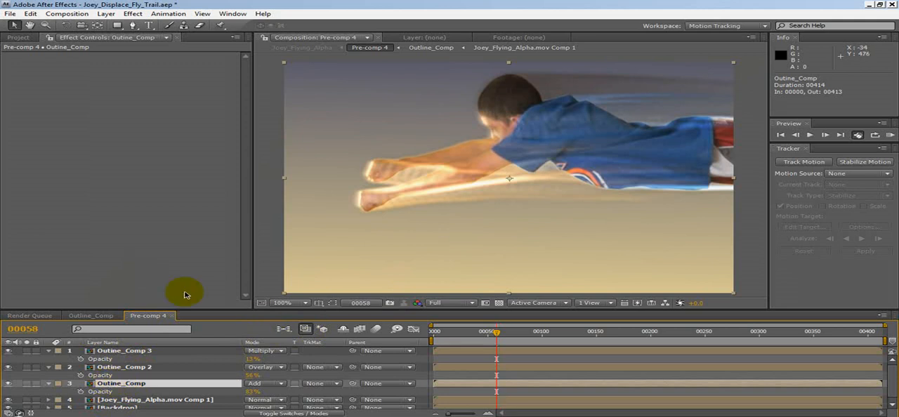
{"action": "right_click", "coordinate": [120, 197]}
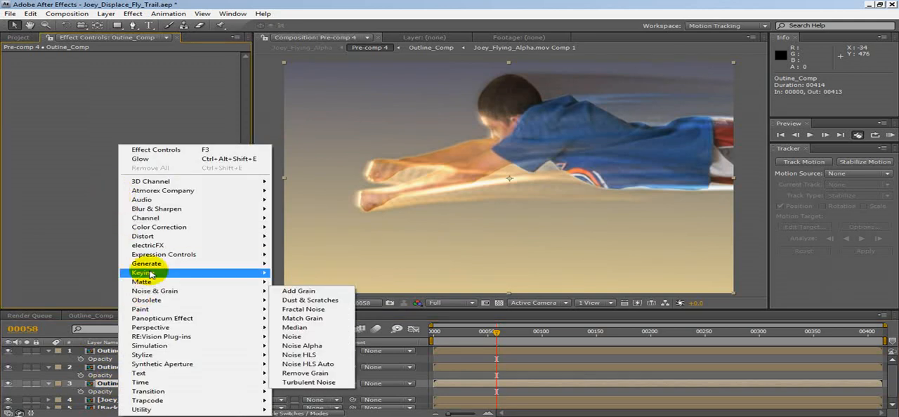
{"action": "mouse_move", "coordinate": [144, 236]}
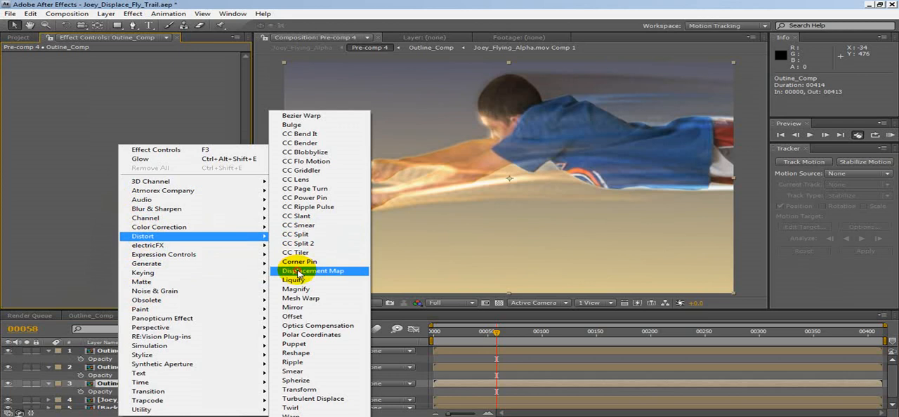
{"action": "left_click", "coordinate": [298, 271]}
{"action": "left_click", "coordinate": [130, 80]}
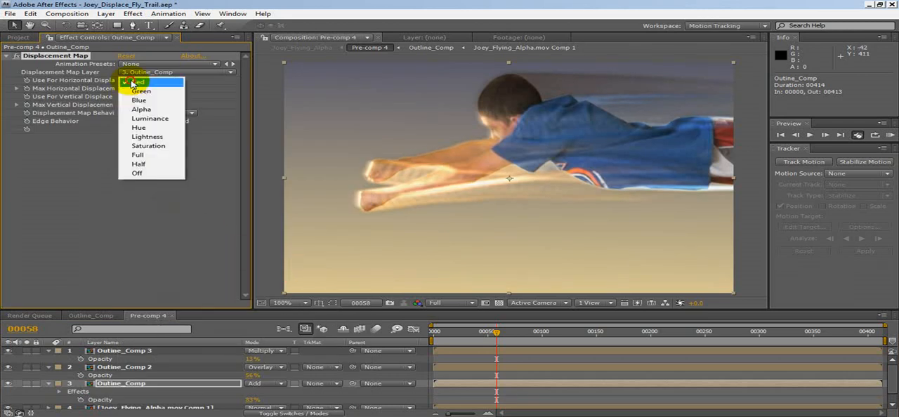
{"action": "left_click", "coordinate": [145, 119]}
{"action": "left_click", "coordinate": [143, 103]}
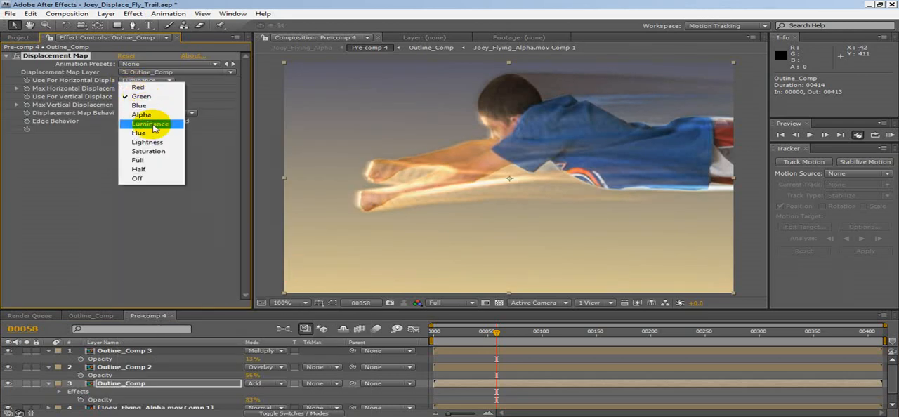
{"action": "left_click", "coordinate": [127, 123]}
{"action": "left_click", "coordinate": [123, 121]}
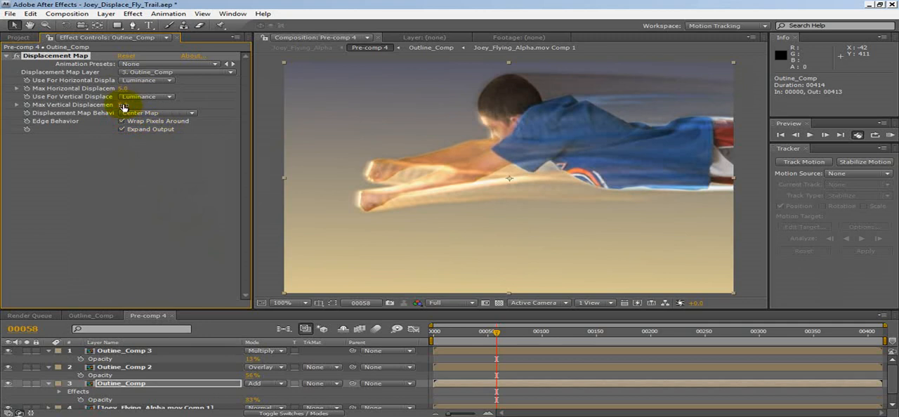
Step: Set the Displacement Map's maximum displacement to 18 horizontally and 14 vertically
{"action": "left_click_drag", "start_coordinate": [123, 104], "coordinate": [138, 93]}
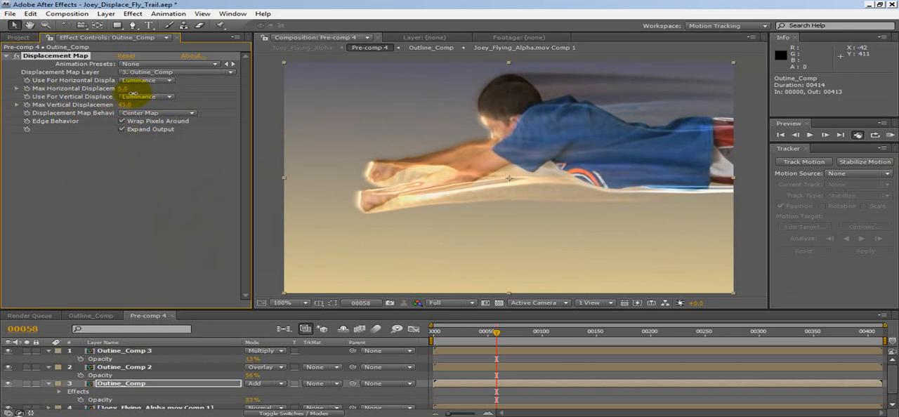
{"action": "left_click_drag", "start_coordinate": [130, 96], "coordinate": [250, 161]}
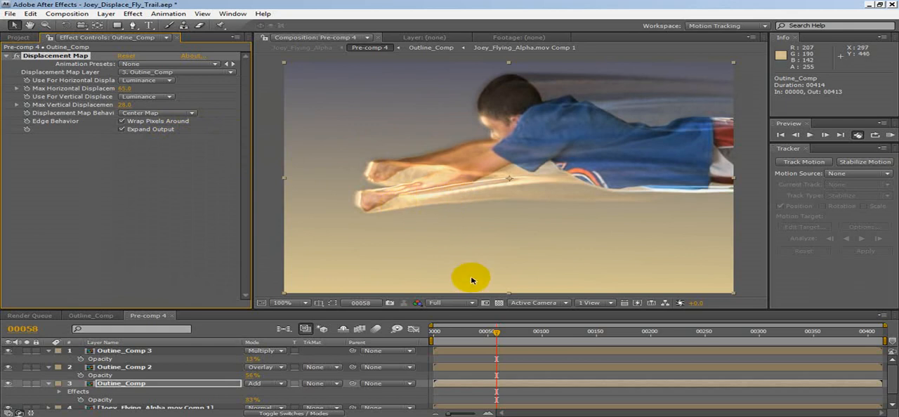
{"action": "left_click_drag", "start_coordinate": [125, 89], "coordinate": [91, 133]}
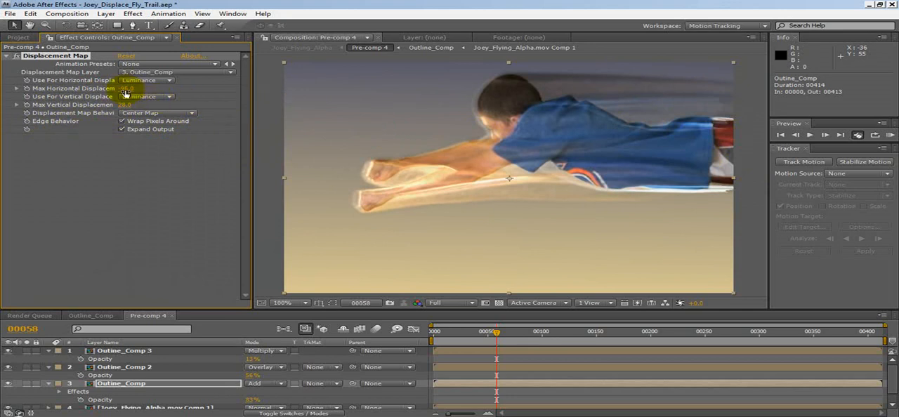
{"action": "left_click_drag", "start_coordinate": [130, 89], "coordinate": [192, 103]}
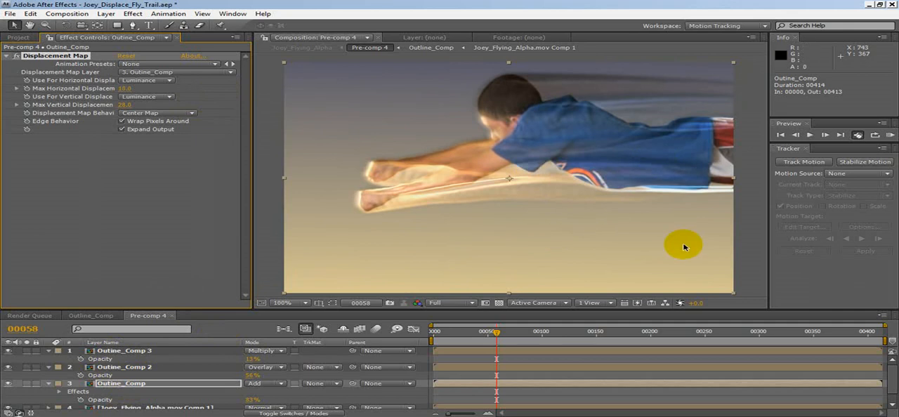
{"action": "left_click_drag", "start_coordinate": [125, 104], "coordinate": [242, 202]}
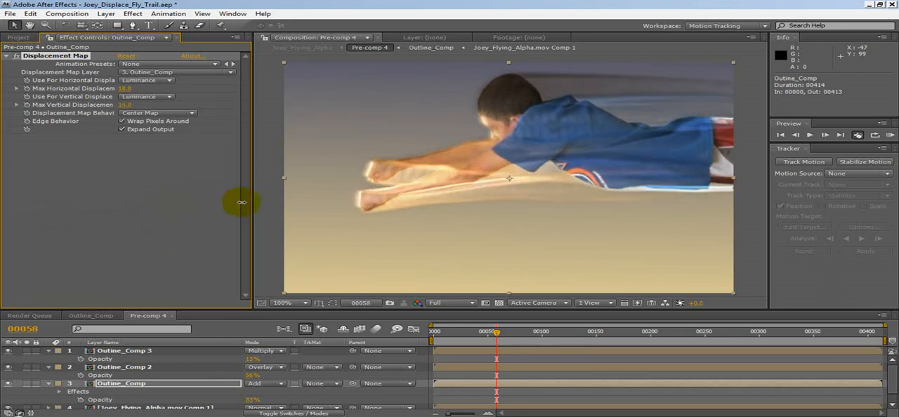
Step: Try a horizontal Fast Blur of 3 and a vertical Fast Blur of 2 in Outline_Comp, and check the trail in Pre-comp 4
{"action": "left_click", "coordinate": [110, 320]}
{"action": "left_click_drag", "start_coordinate": [248, 187], "coordinate": [245, 256]}
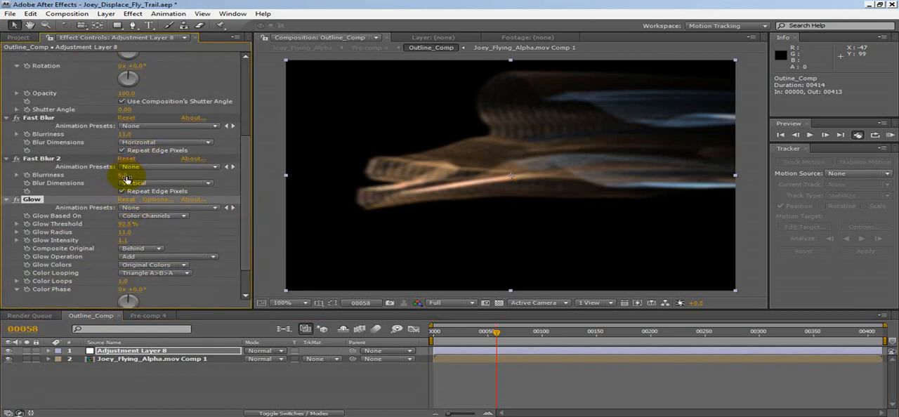
{"action": "left_click", "coordinate": [123, 174]}
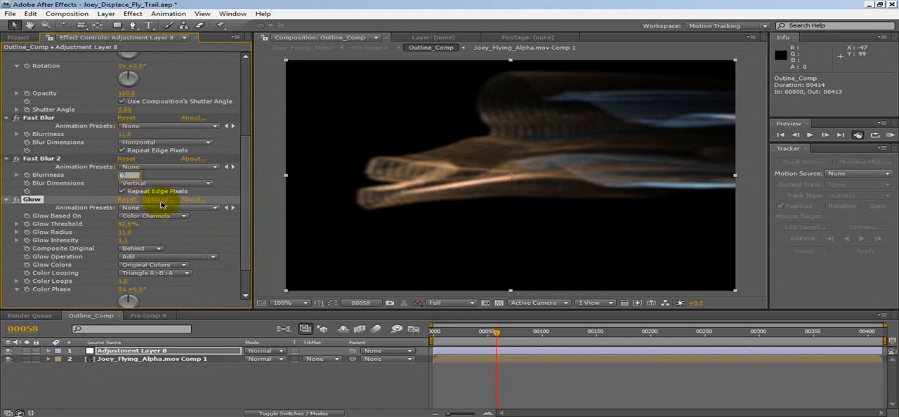
{"action": "key", "text": "Return"}
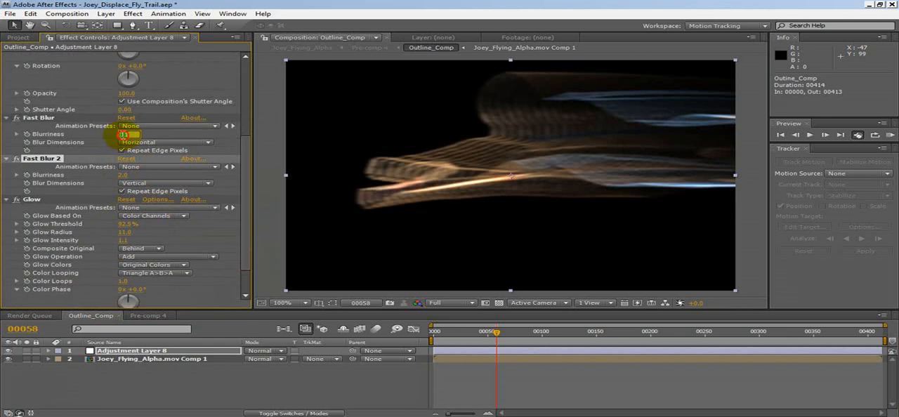
{"action": "left_click", "coordinate": [123, 134]}
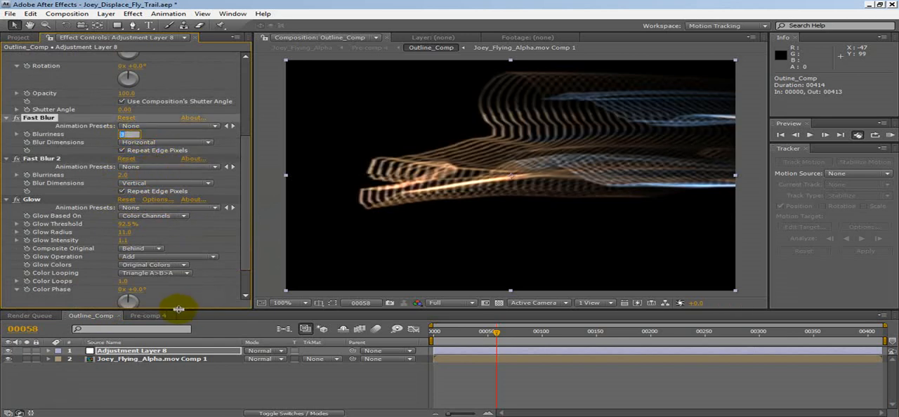
{"action": "left_click", "coordinate": [172, 317]}
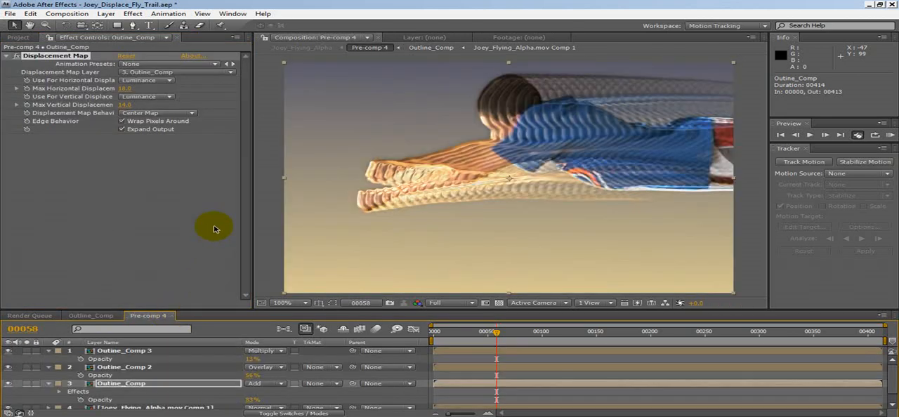
Step: Set the horizontal Fast Blur in Outline_Comp to 6, raise the vertical one slightly, and return to Pre-comp 4 to check the trail
{"action": "left_click", "coordinate": [97, 316]}
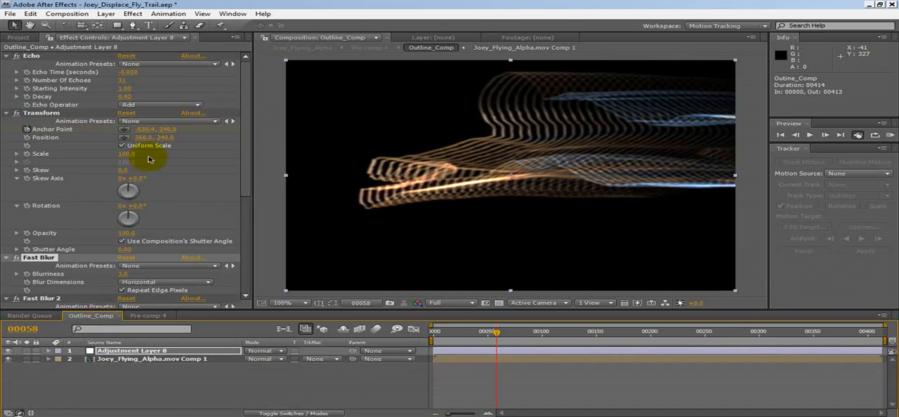
{"action": "left_click", "coordinate": [133, 275]}
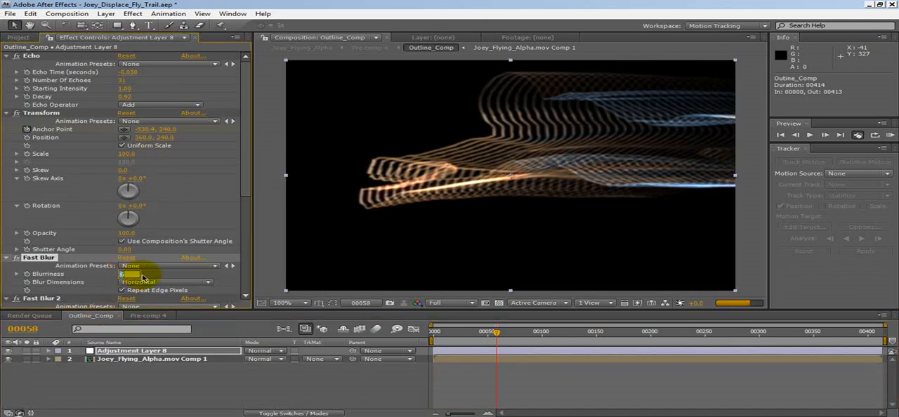
{"action": "scroll", "coordinate": [171, 273], "scroll_direction": "down", "scroll_amount": 2}
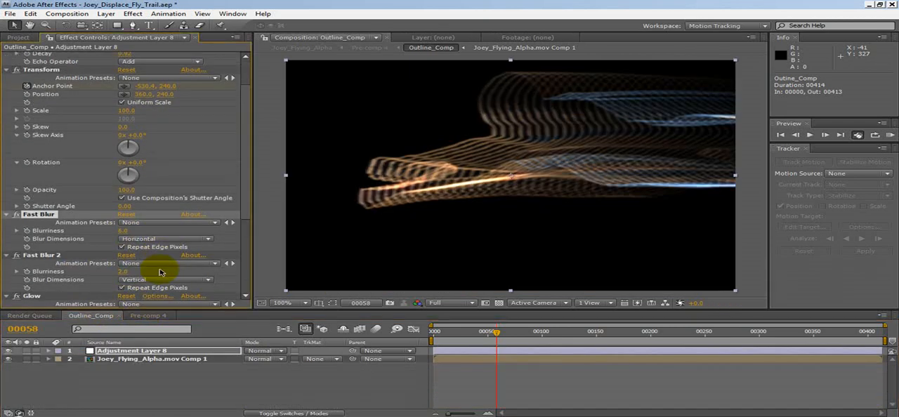
{"action": "left_click", "coordinate": [124, 273]}
{"action": "key", "text": "Up"}
{"action": "key", "text": "Up"}
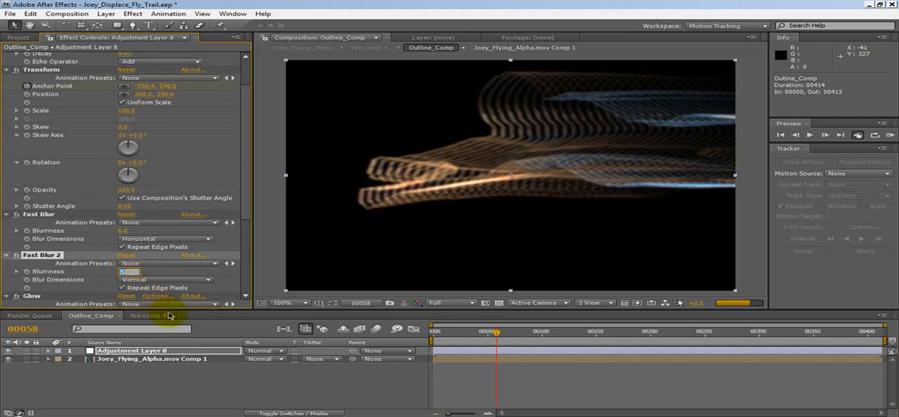
{"action": "left_click", "coordinate": [146, 316]}
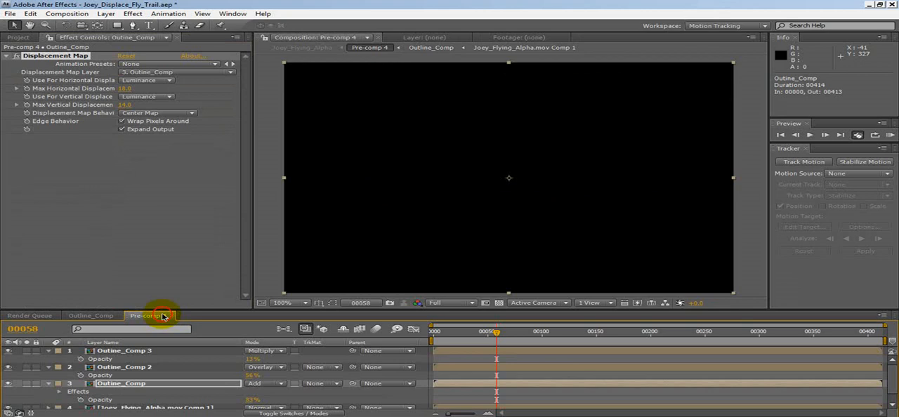